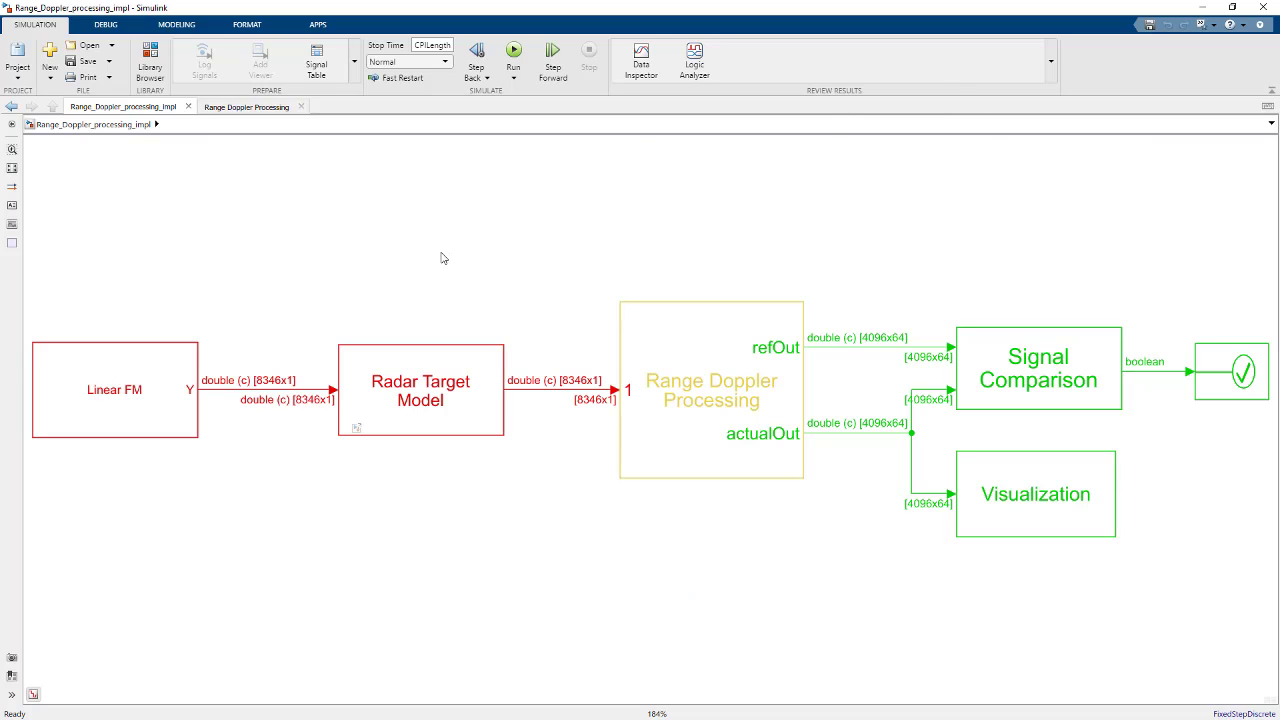
Inspect the top-level Linear FM, Radar Target Model and its reference blocks.
left_click(104, 426)
left_click(509, 365)
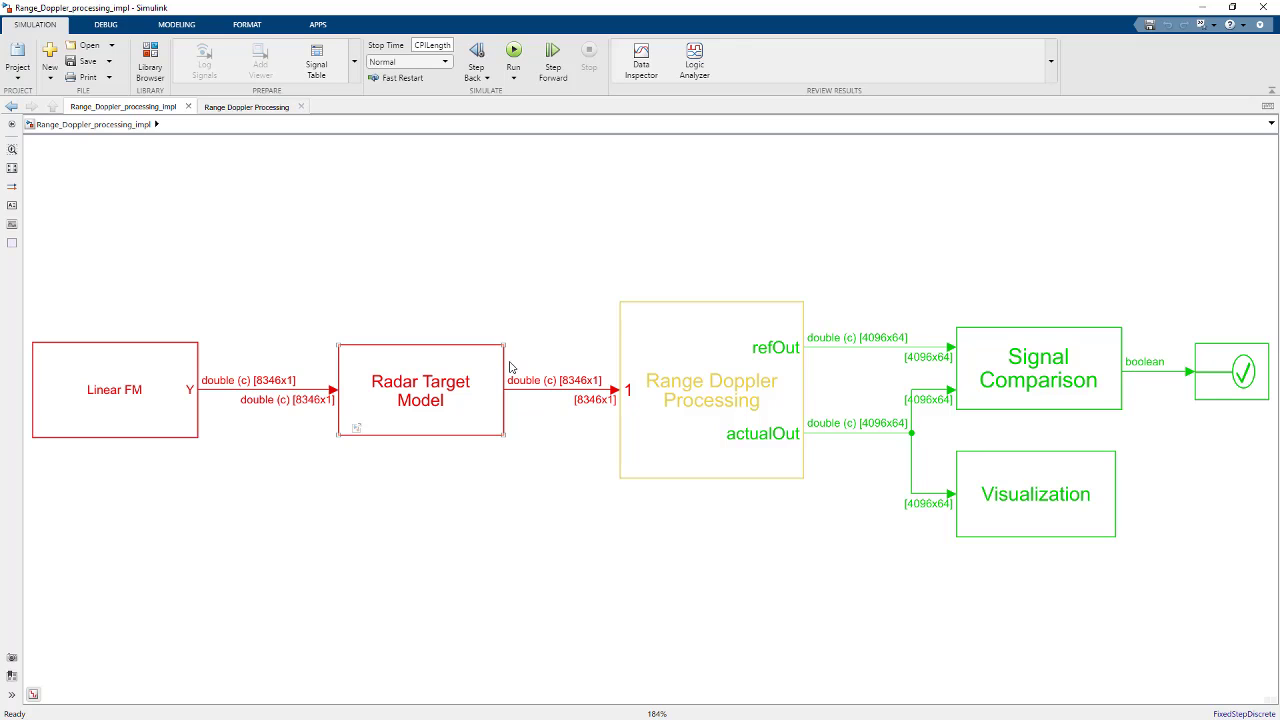
left_click(399, 405)
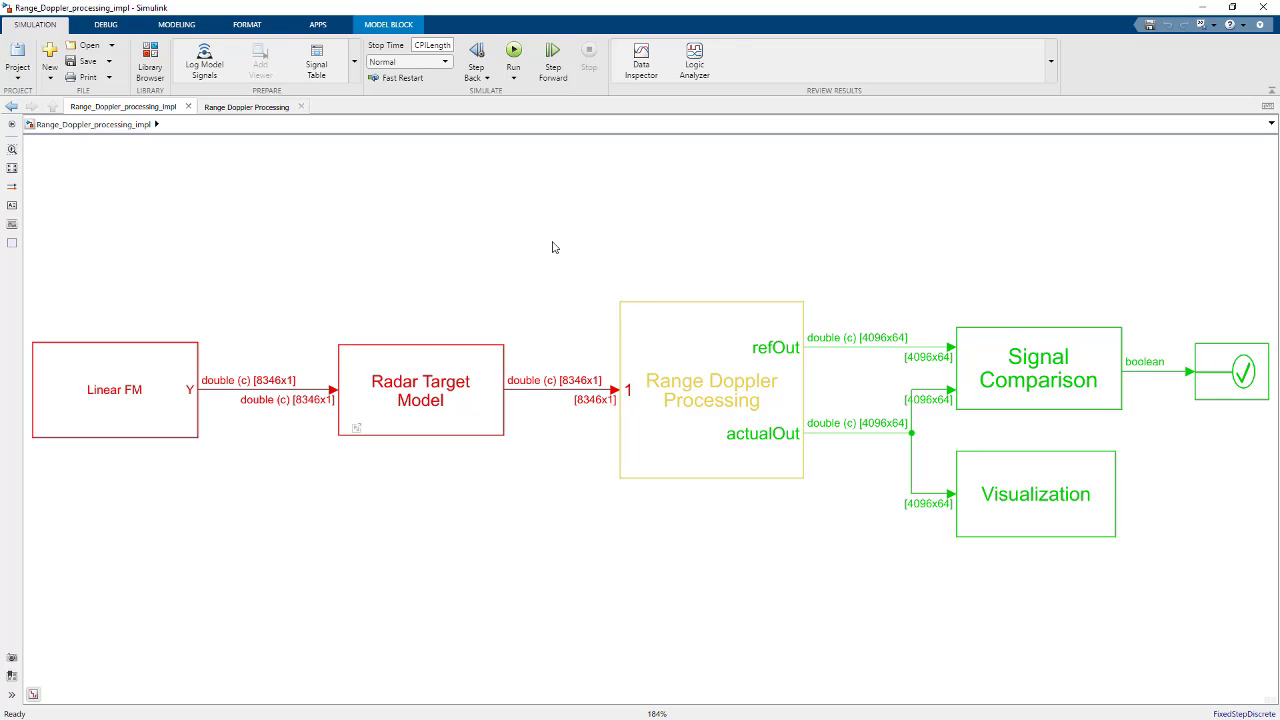
Open the Range Doppler Processing subsystem and select its RangeDopplerResponse MATLAB Function block.
left_click(718, 377)
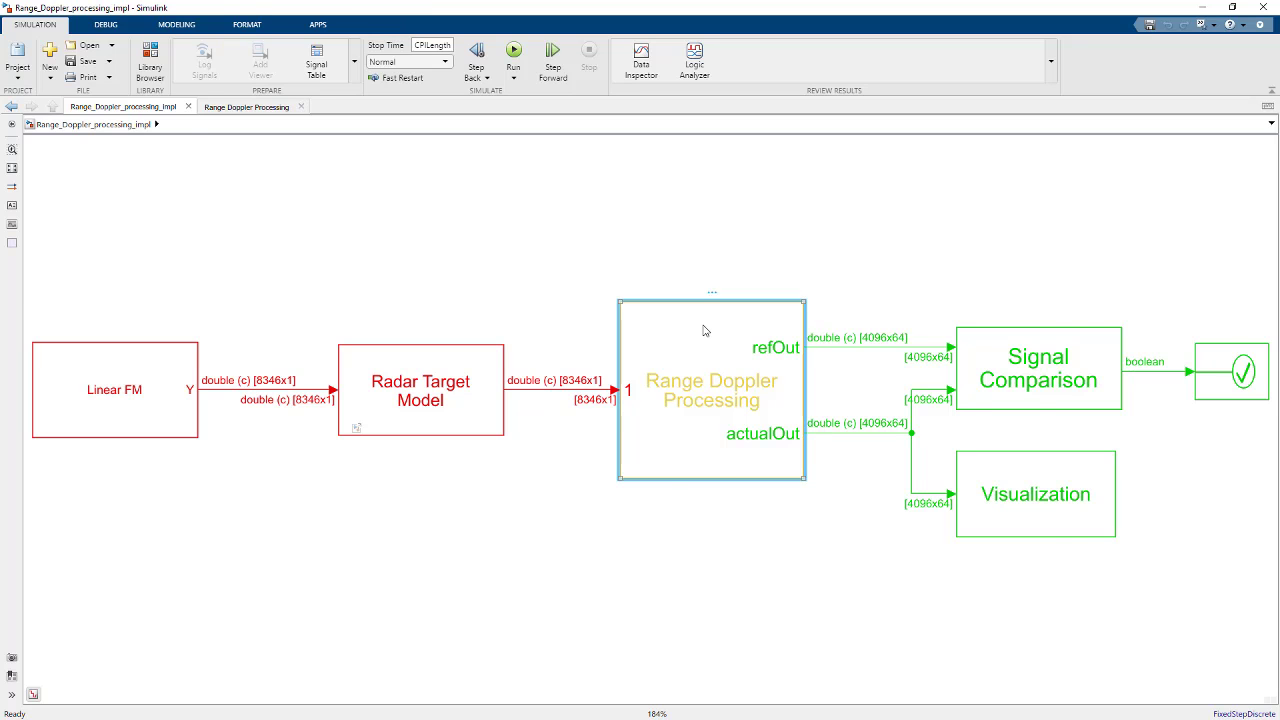
double_click(703, 330)
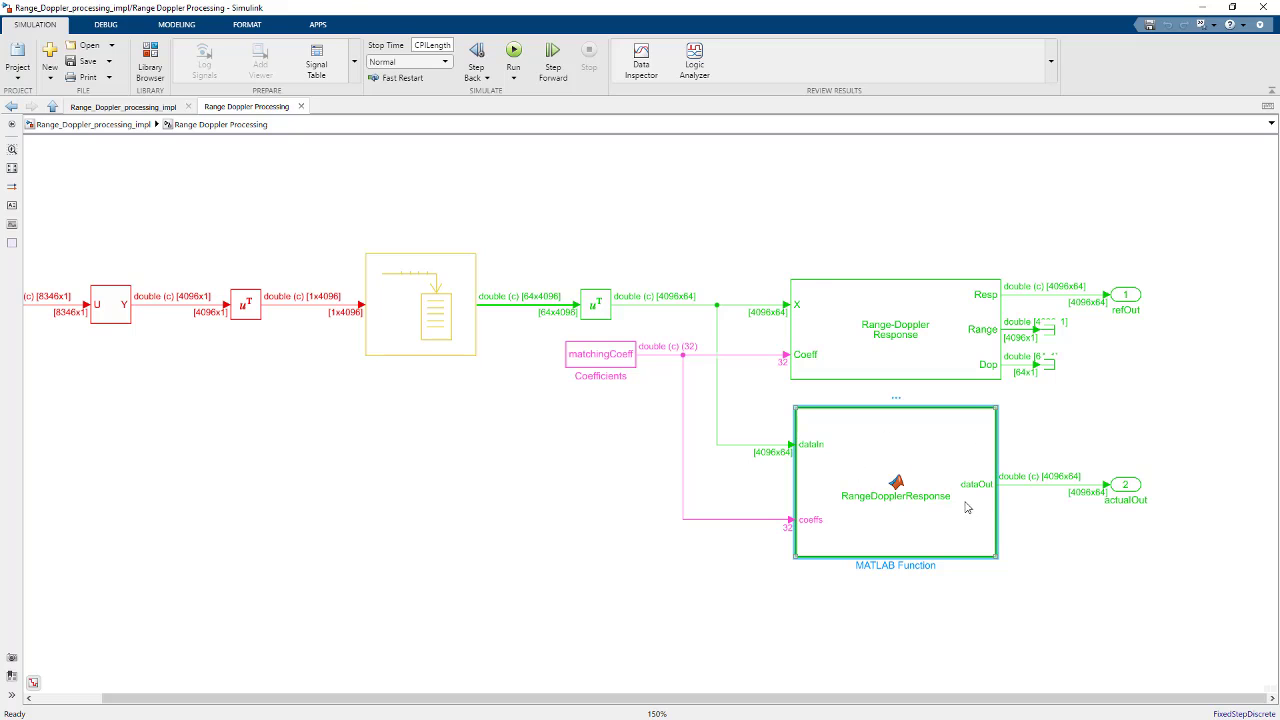
left_click(911, 516)
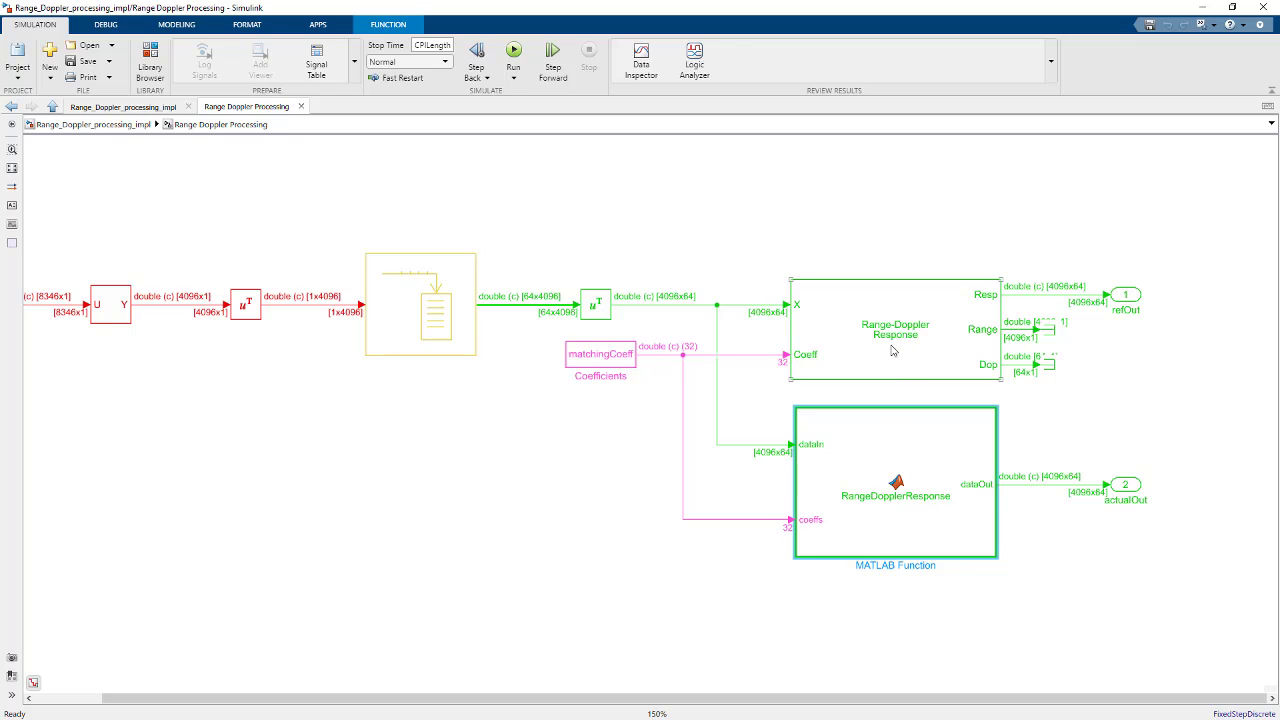
double_click(946, 540)
left_click(360, 392)
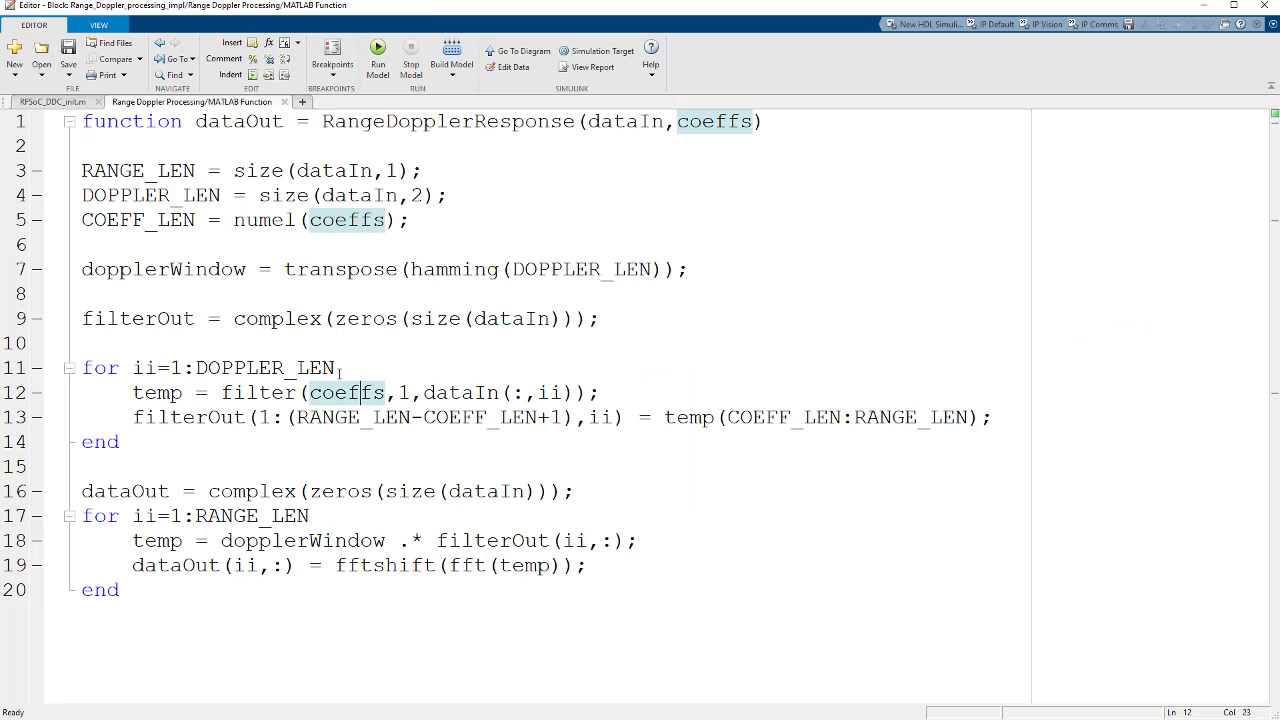
left_click(412, 366)
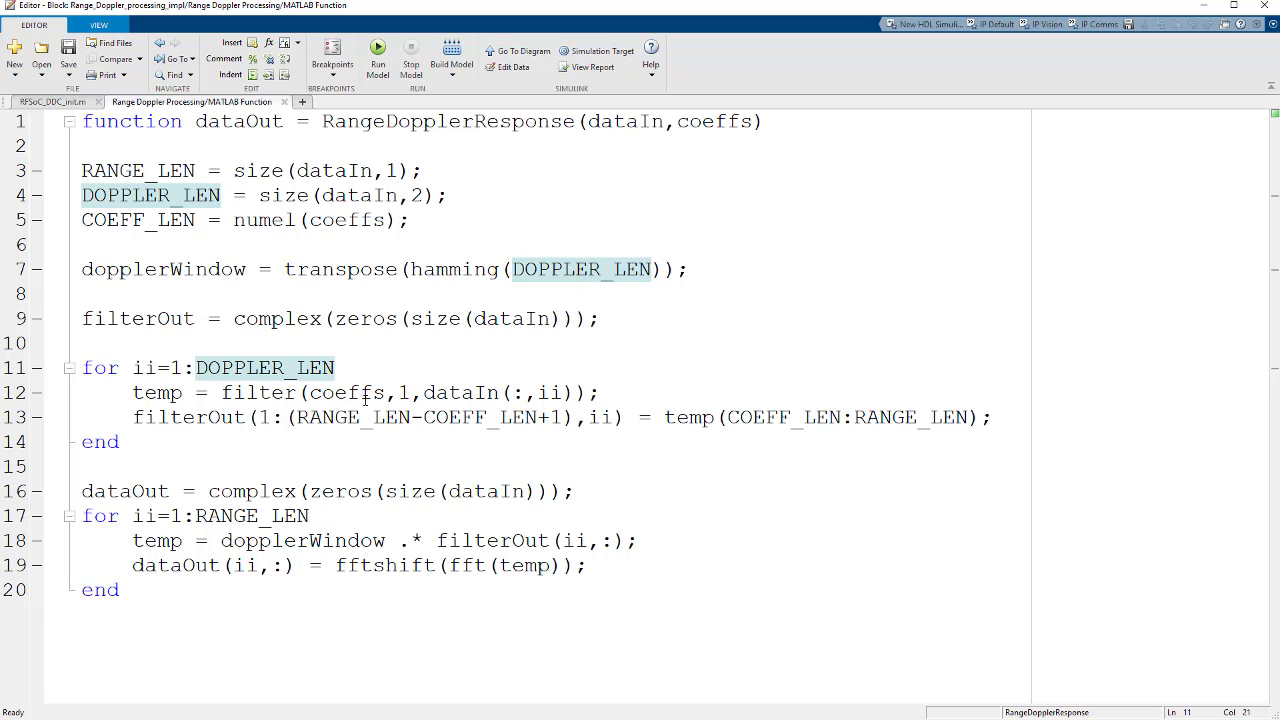
left_click(604, 314)
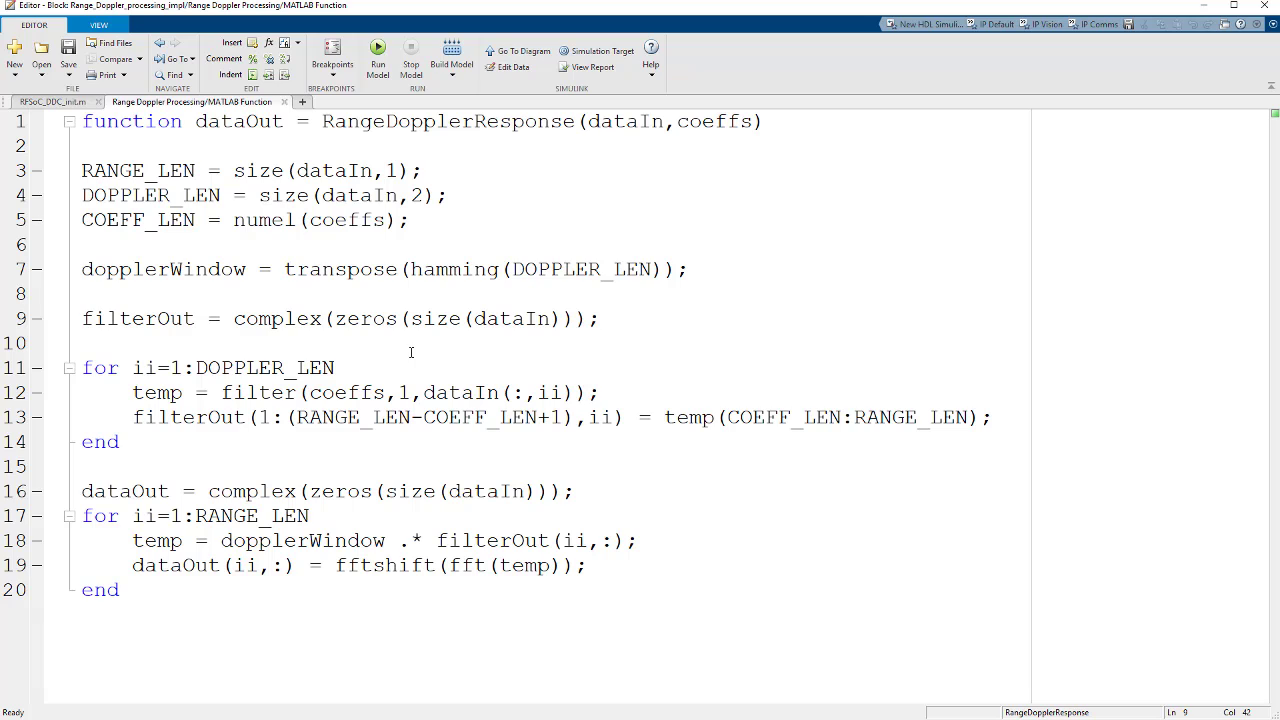
left_click(253, 392)
left_click(380, 465)
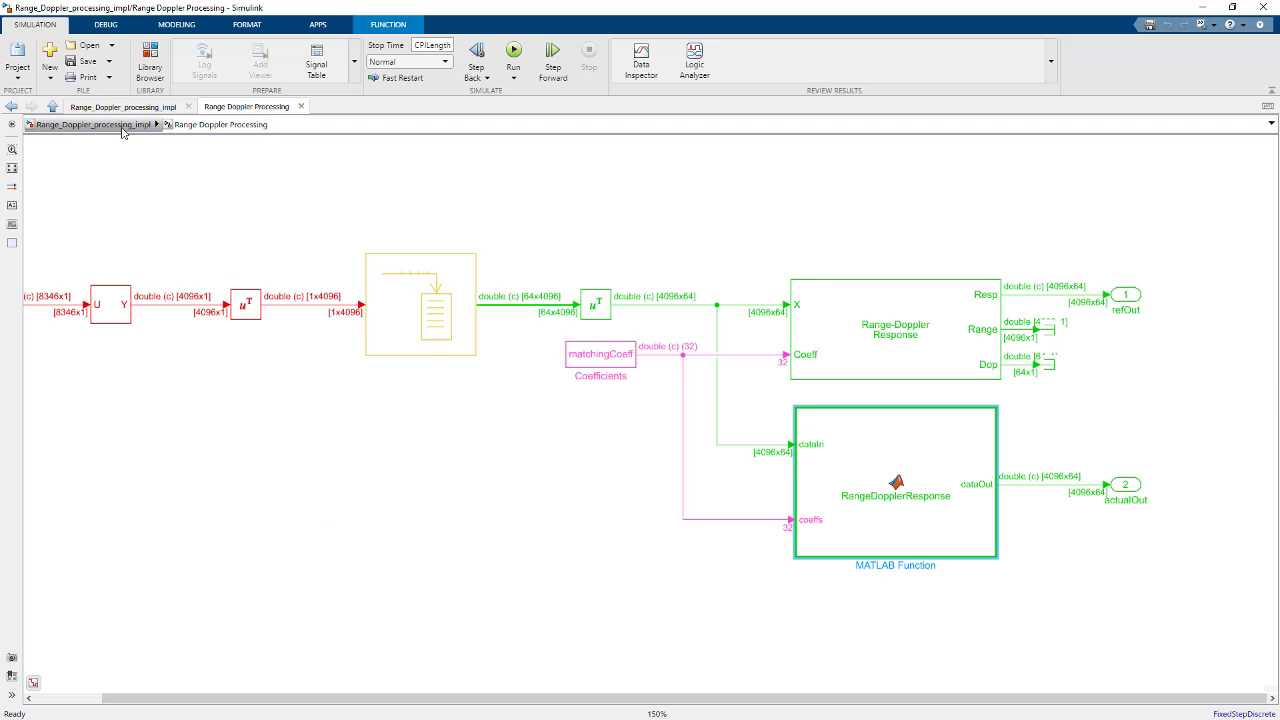
Return to the top-level Range_Doppler_processing_impl model and run the simulation.
left_click(120, 125)
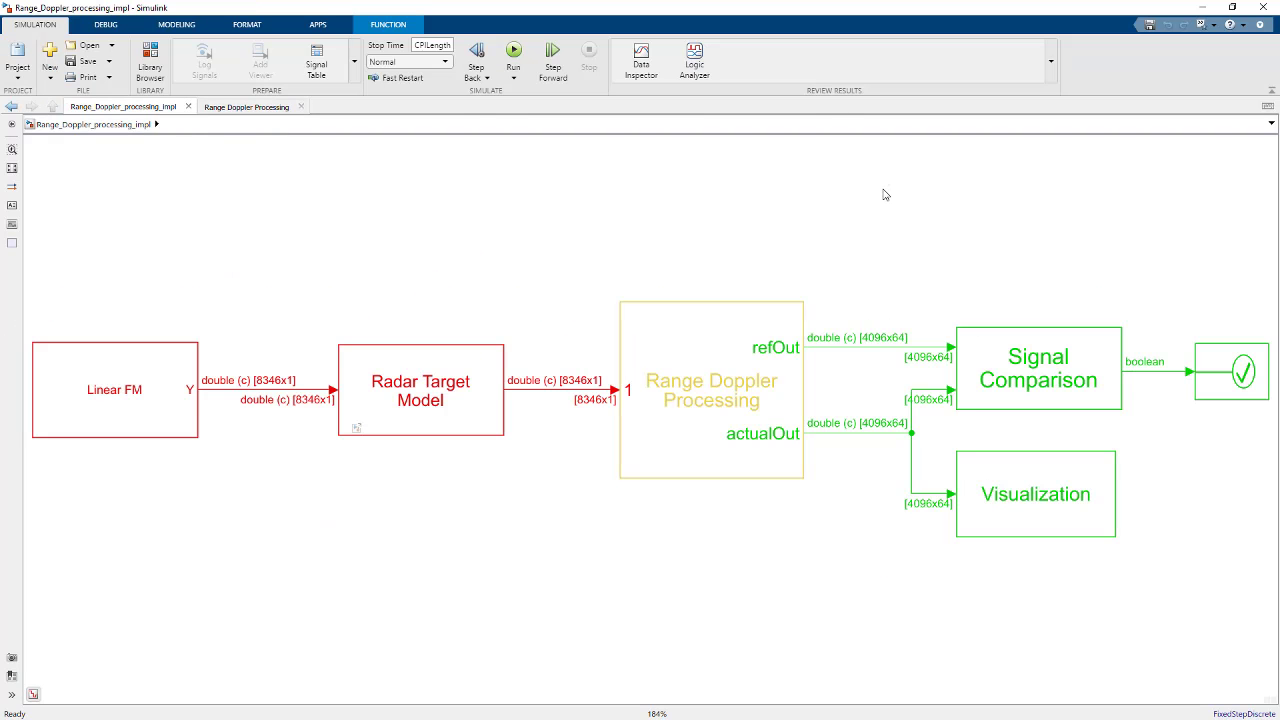
left_click(785, 386)
left_click(880, 165)
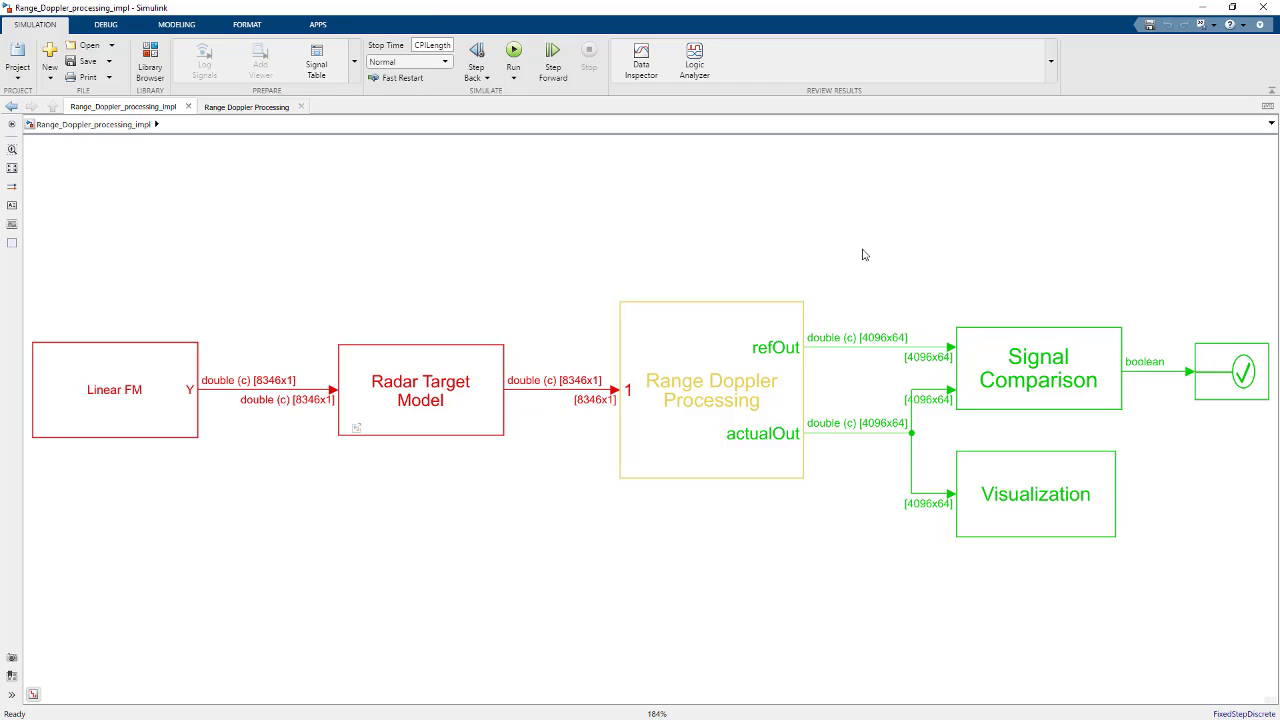
left_click(513, 55)
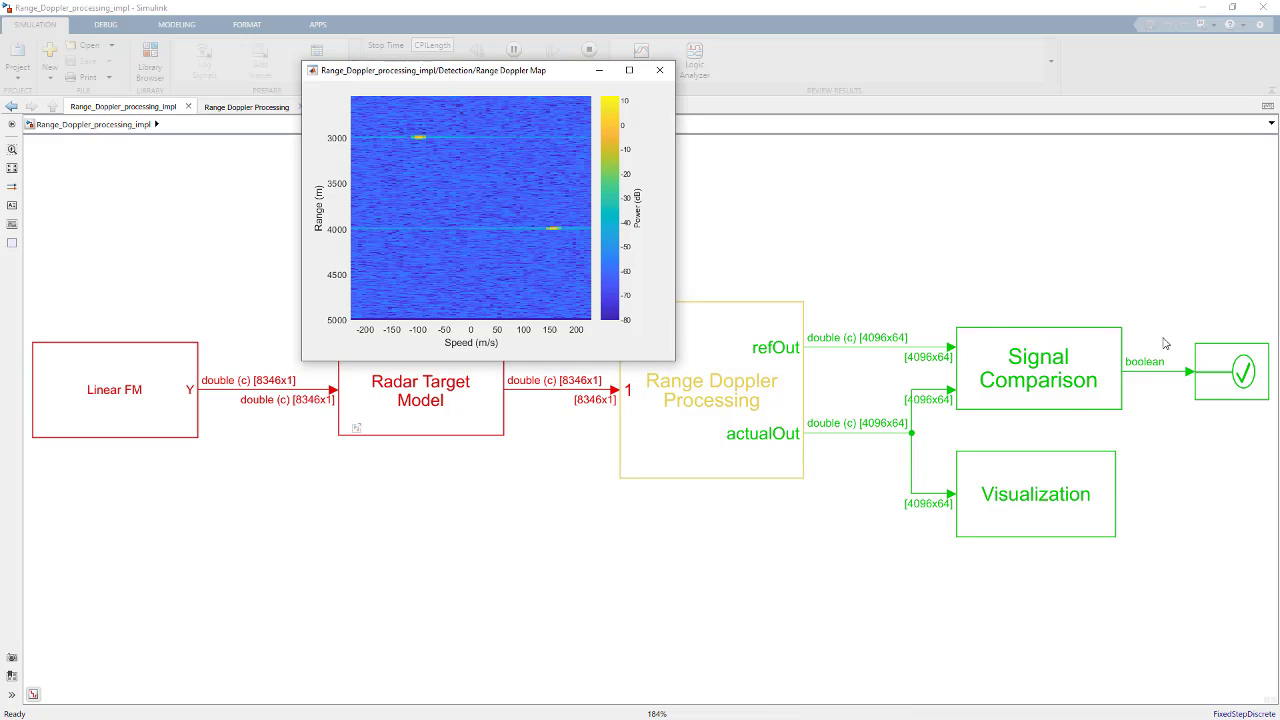
Inspect the Signal Comparison, Range Doppler Processing and Assertion blocks and the actualOut signal line.
left_click(1058, 370)
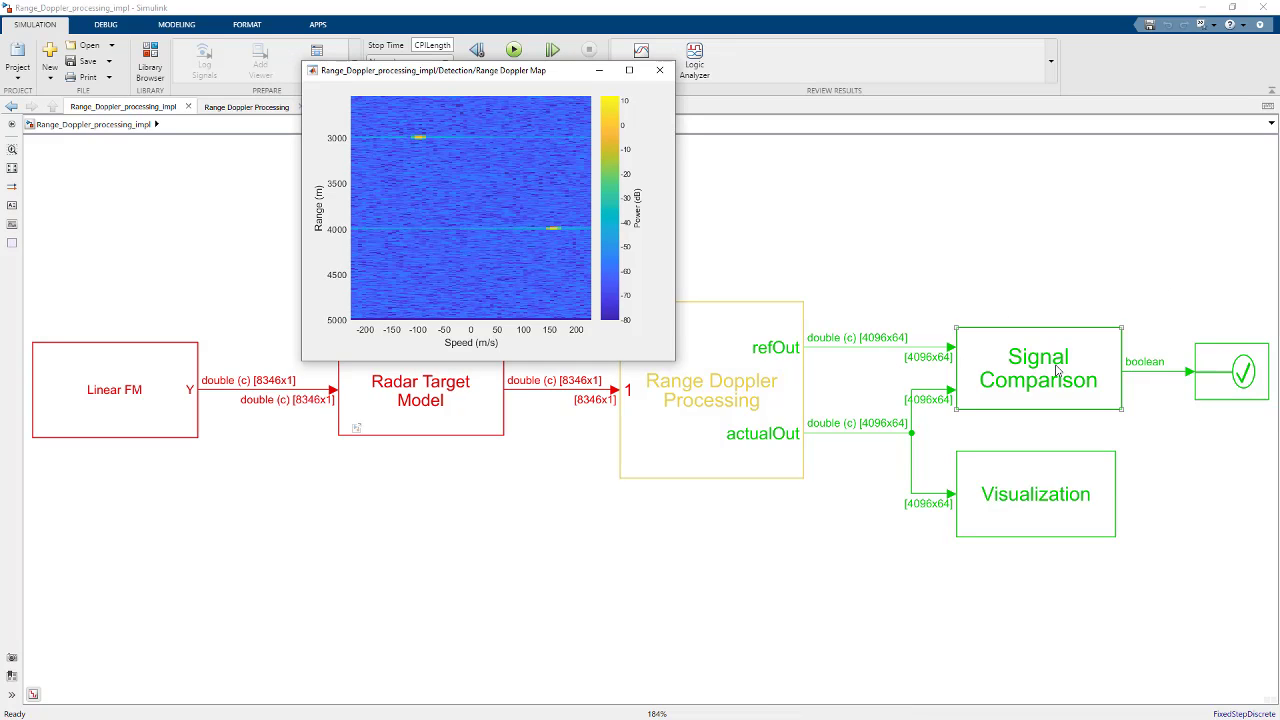
left_click(702, 387)
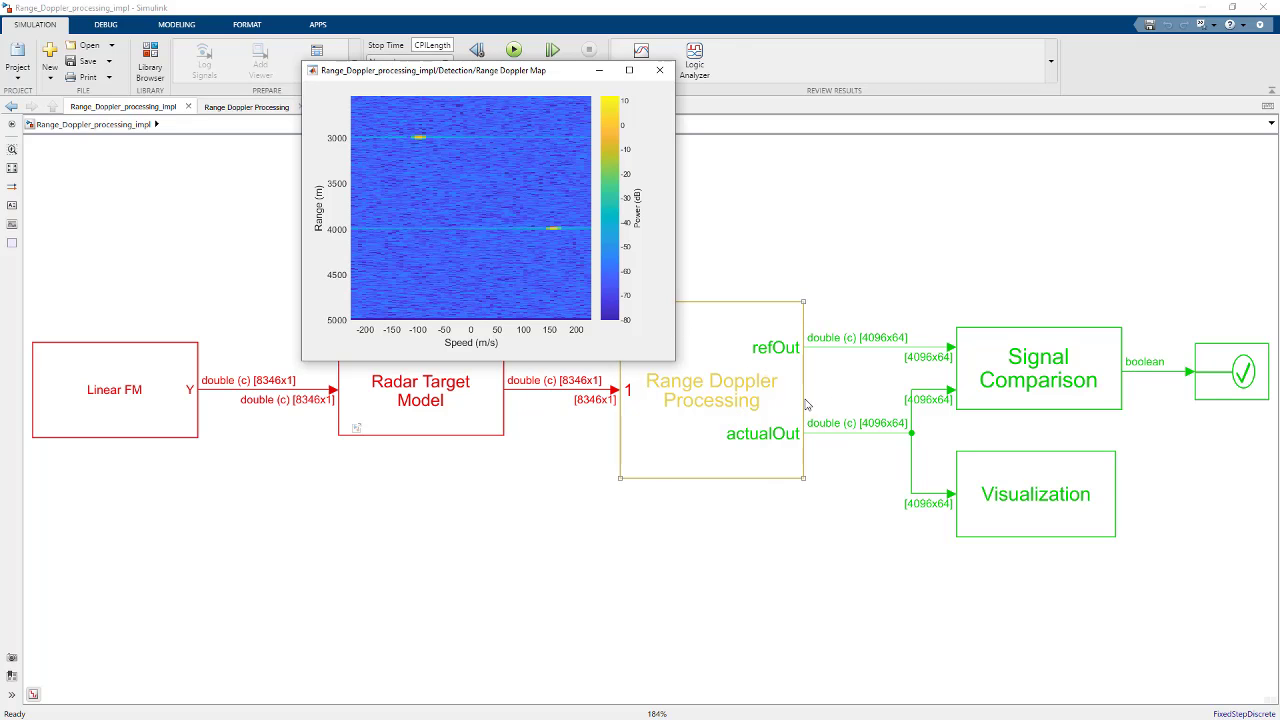
left_click(701, 449)
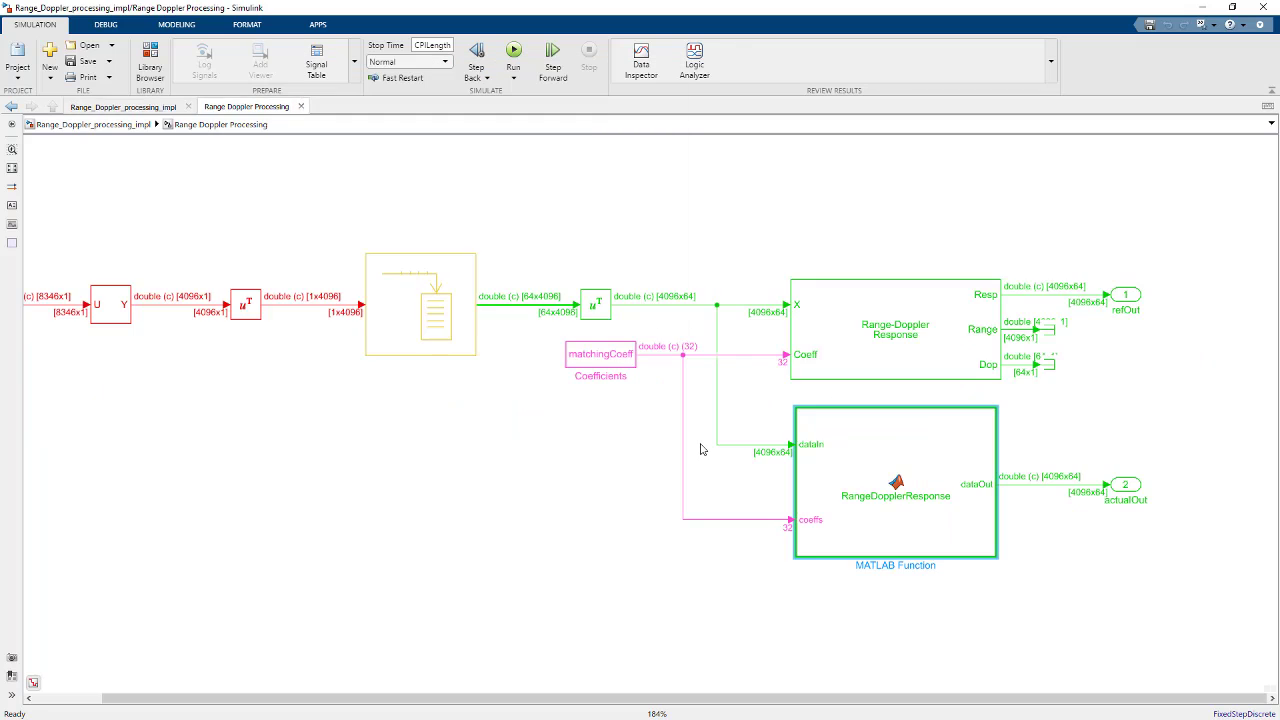
left_click(121, 106)
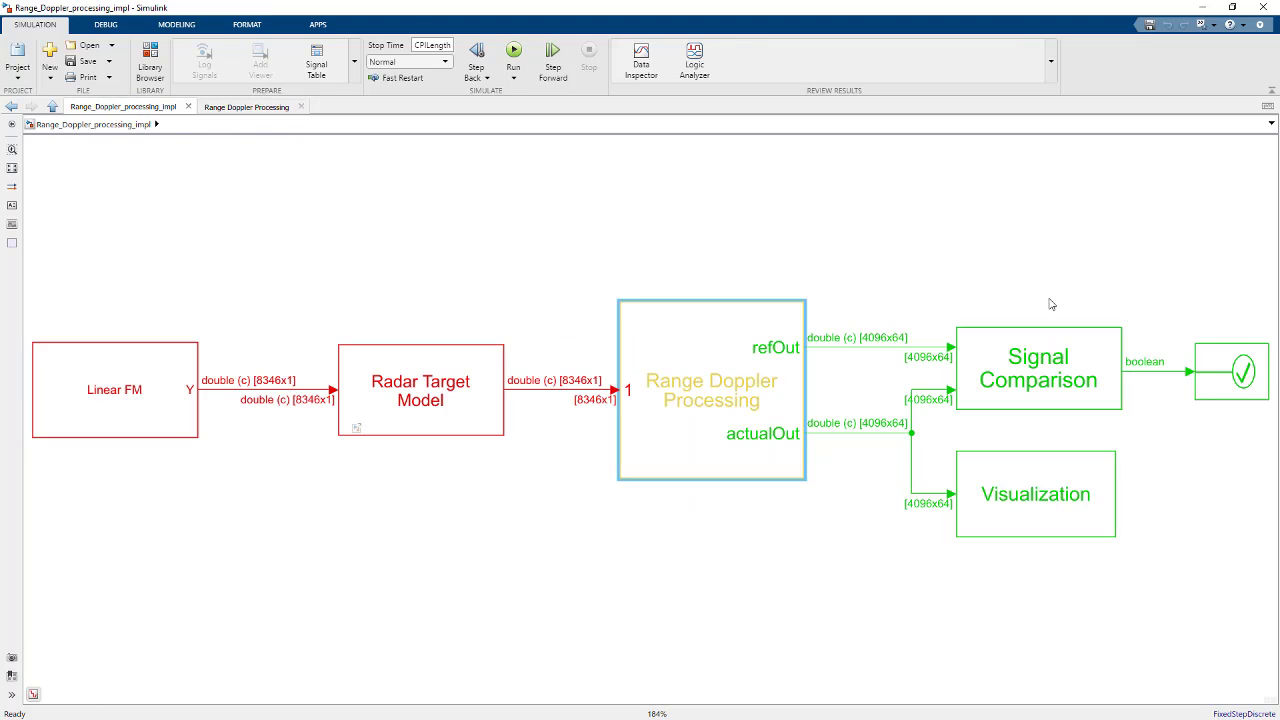
left_click(1230, 380)
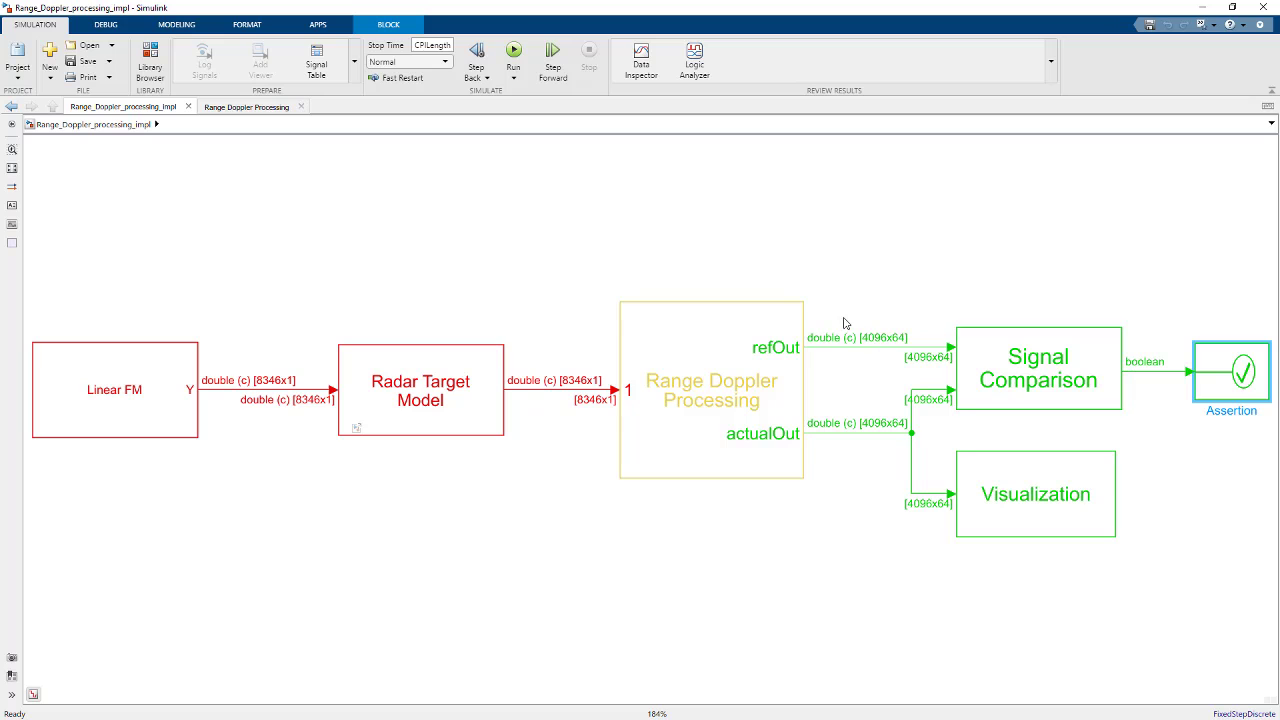
left_click_drag(843, 318, 912, 372)
left_click_drag(828, 382, 880, 466)
left_click(872, 482)
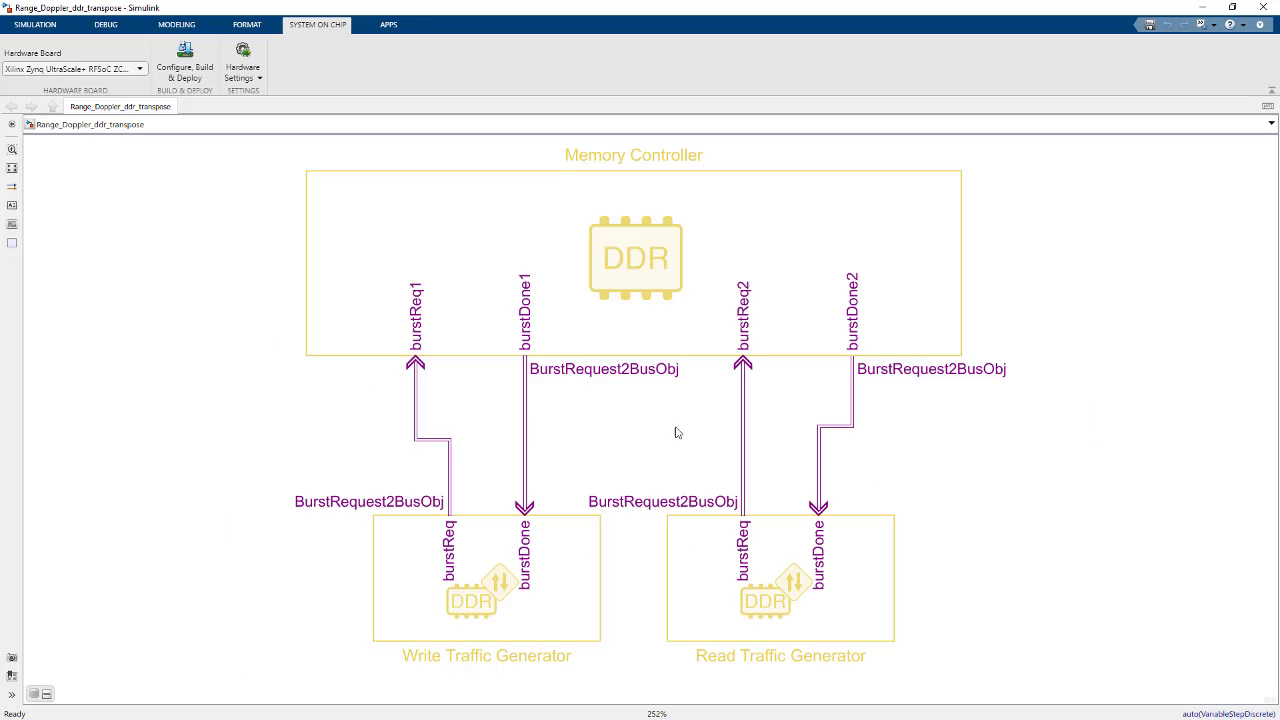
Run the Range_Doppler_ddr_transpose model with its Write and Read Traffic Generators.
left_click(35, 24)
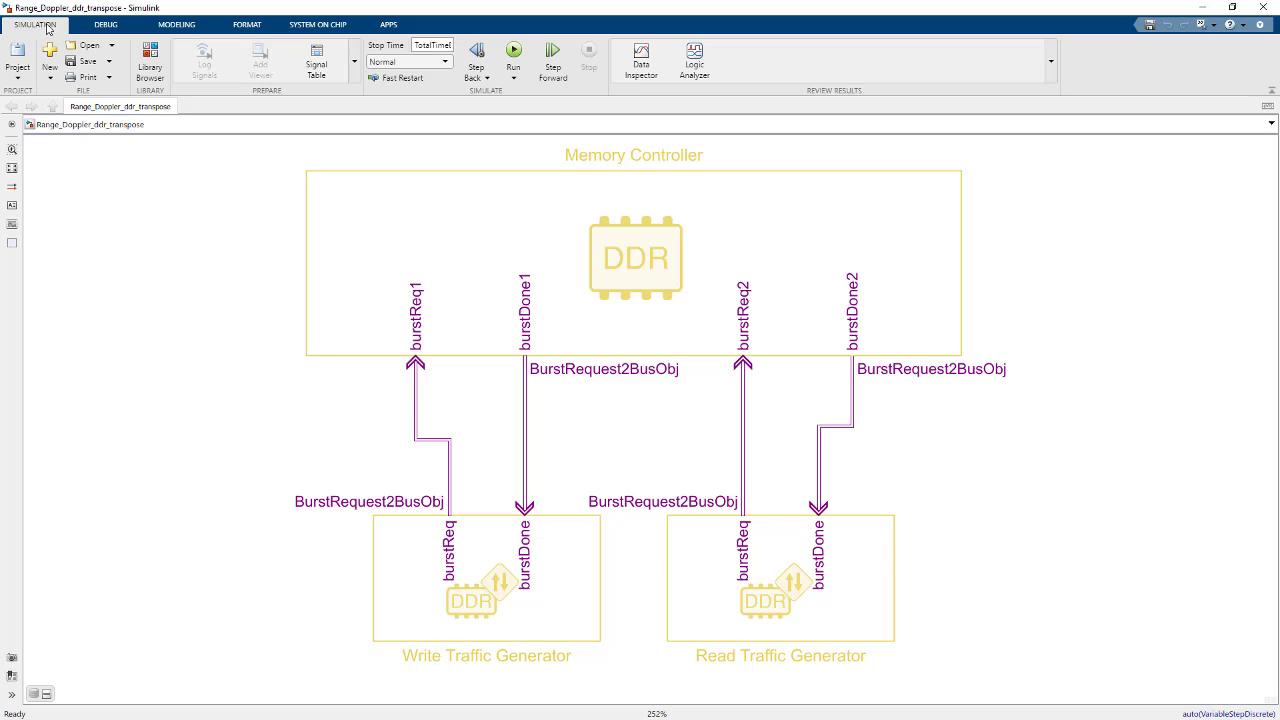
left_click(817, 579)
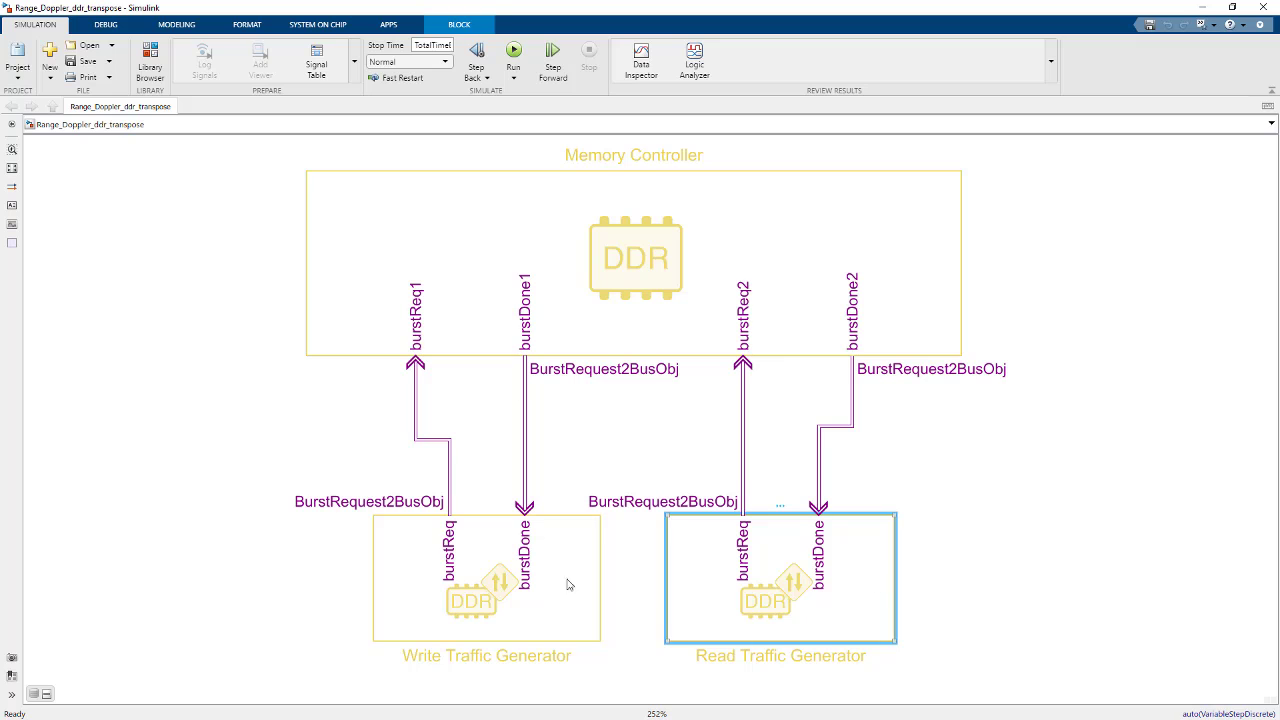
left_click(513, 52)
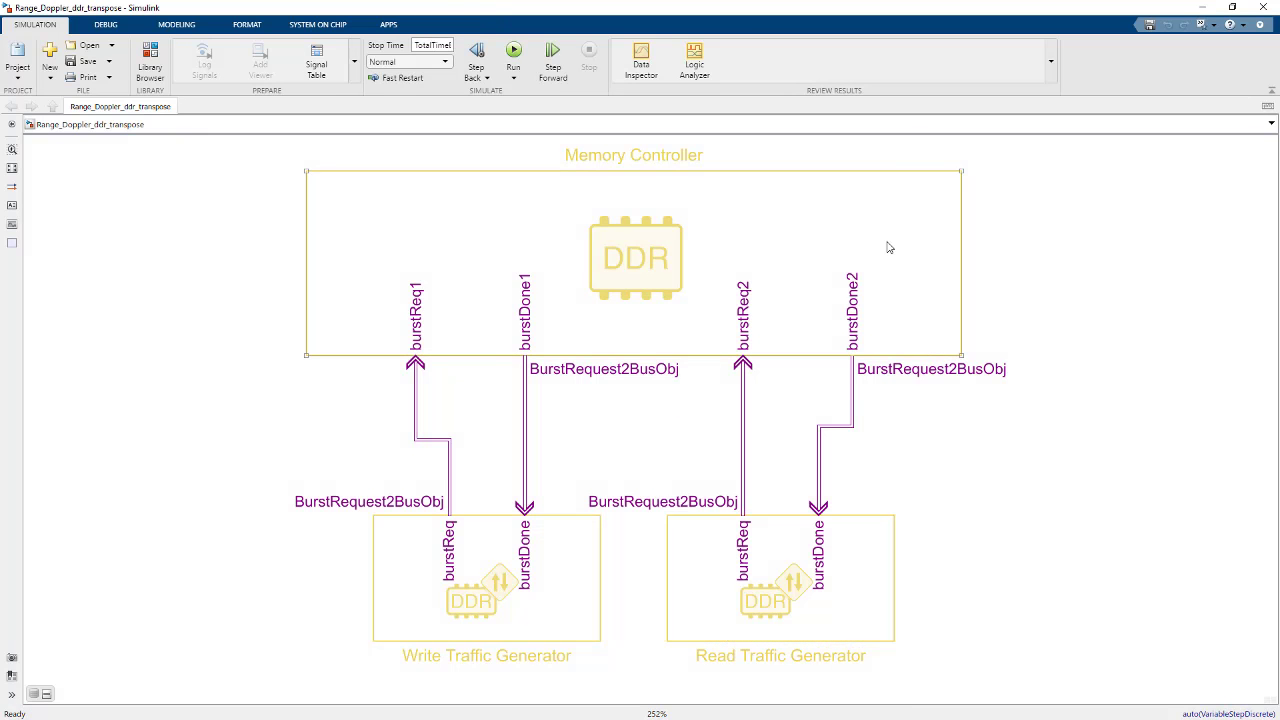
Show the Memory Controller's advanced parameters: 2 masters, Round robin arbitration, 4800 MB/s bandwidth.
double_click(795, 234)
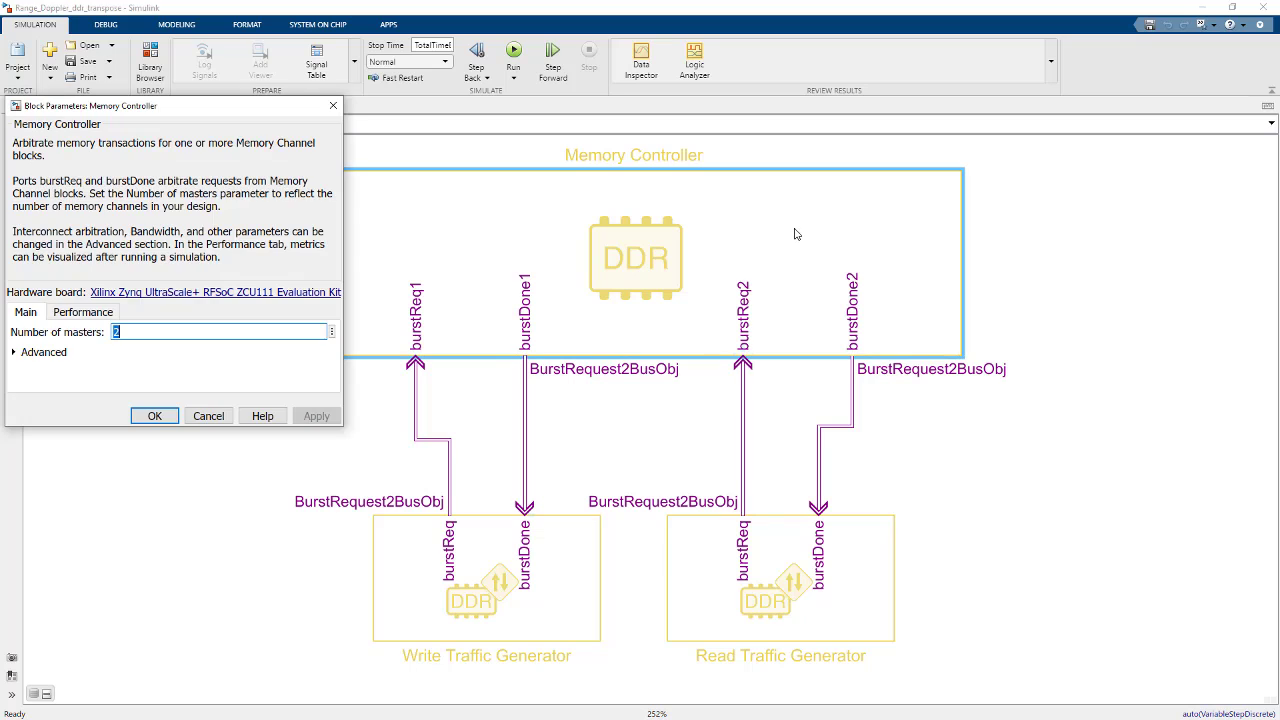
left_click_drag(187, 107, 230, 97)
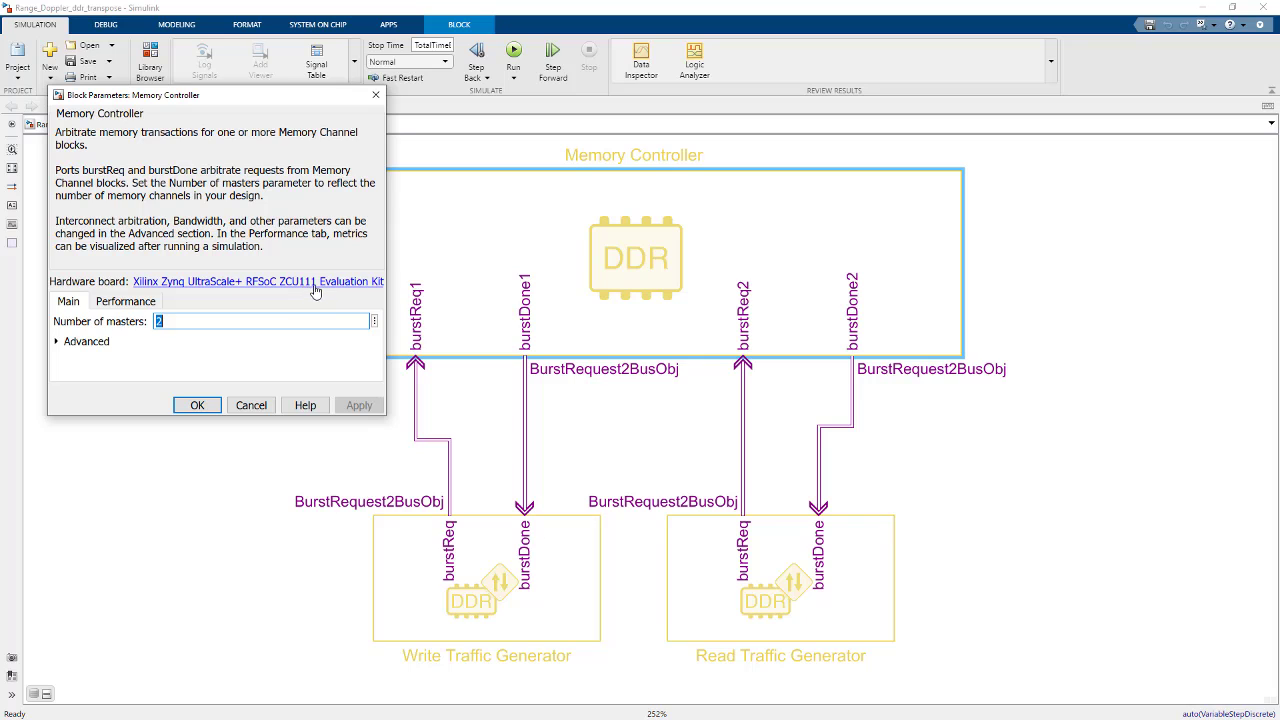
left_click(86, 342)
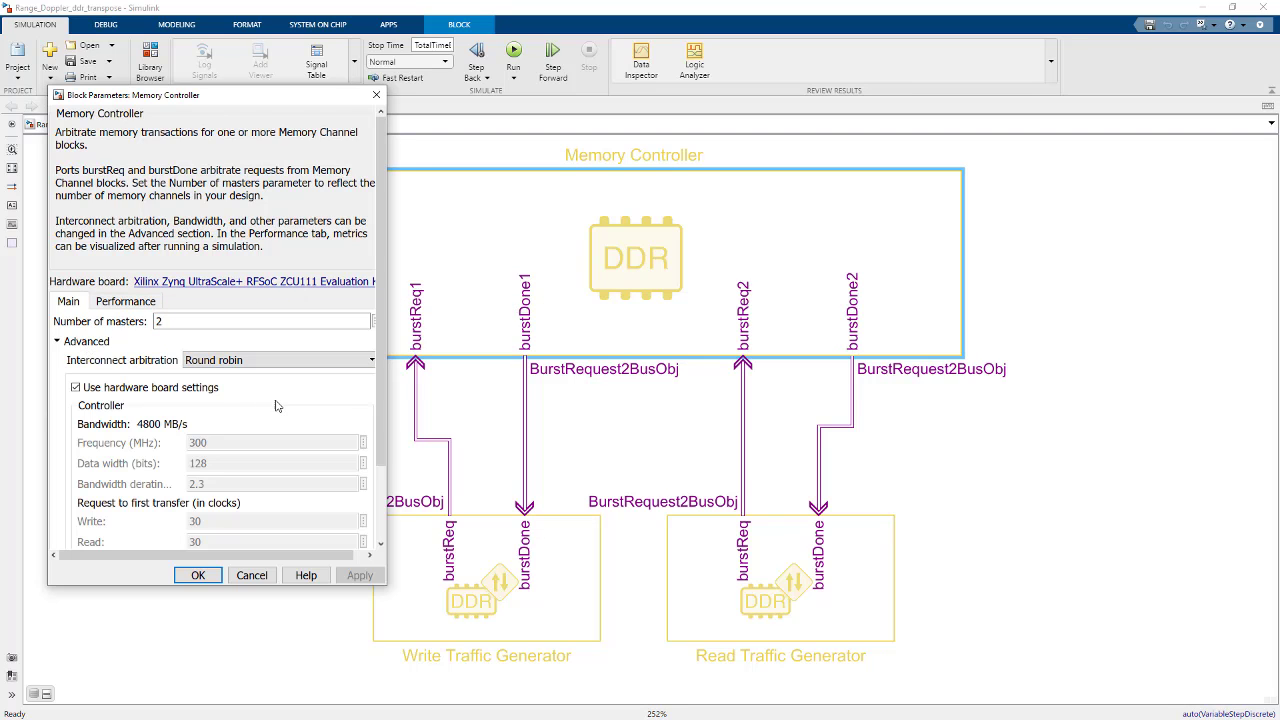
scroll(290, 419, "down", 2)
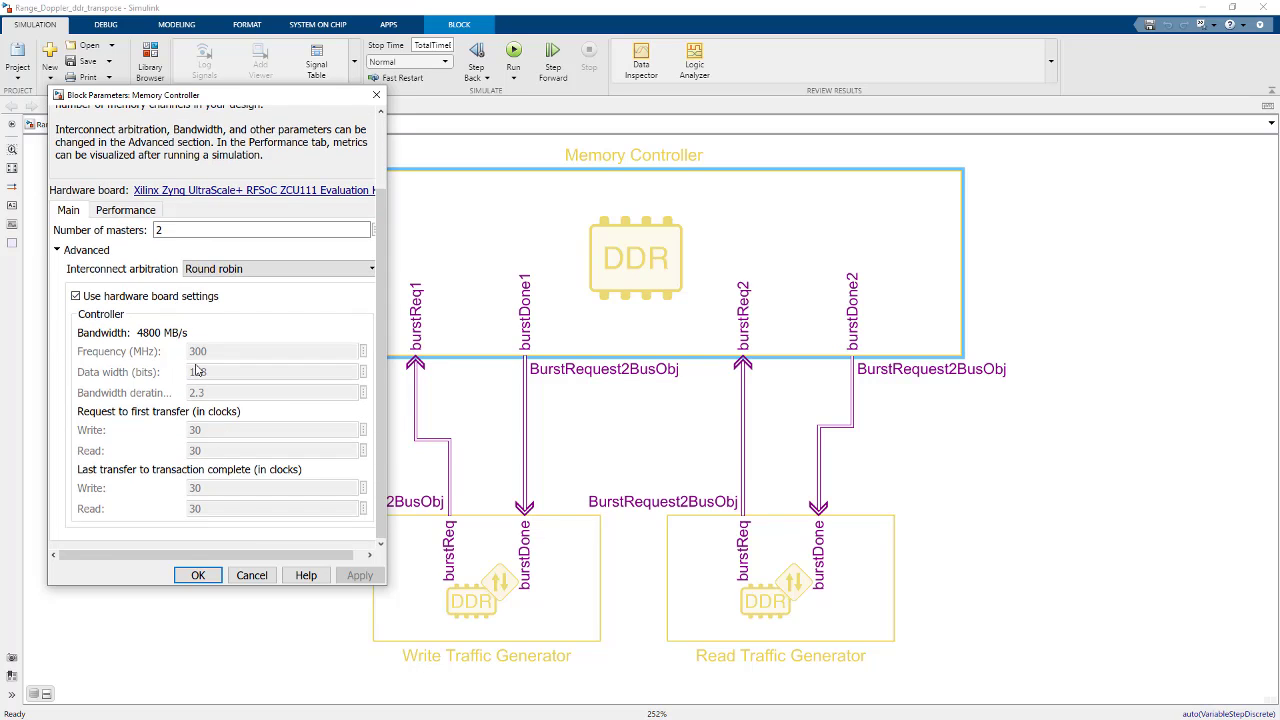
scroll(197, 372, "up", 2)
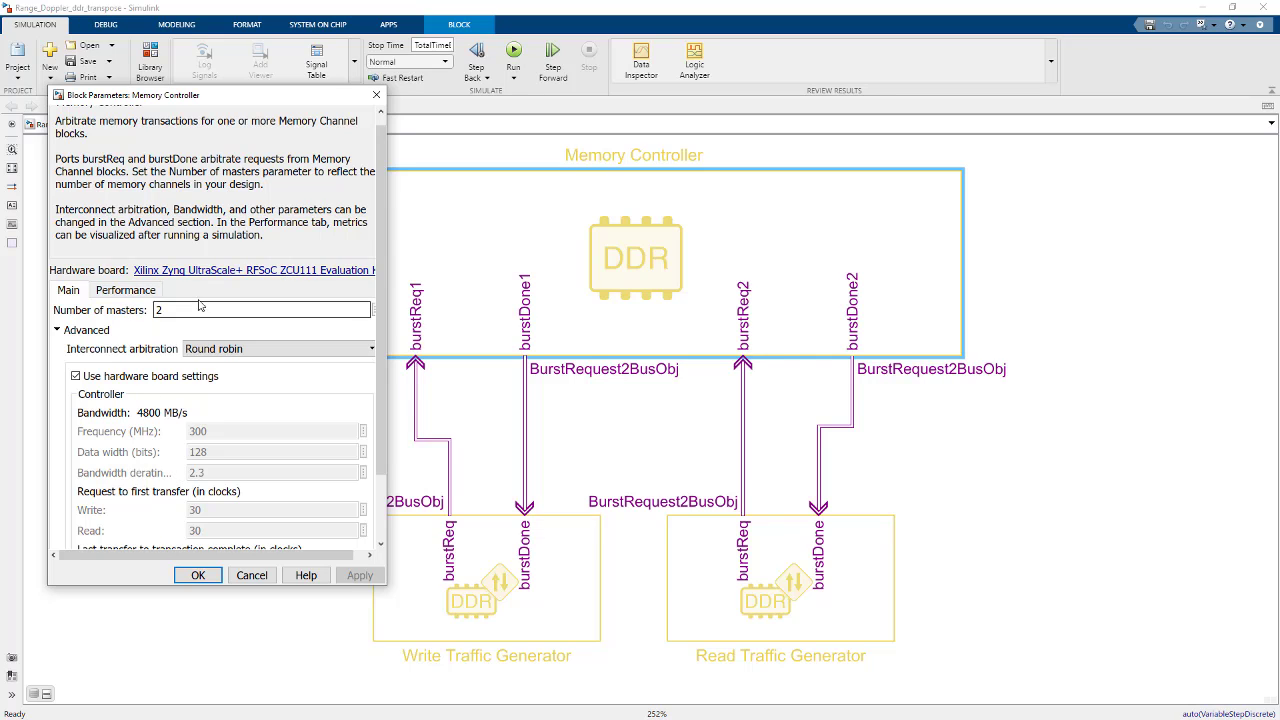
Create a bandwidth-over-time performance plot for Master 1 and Master 2.
left_click(138, 292)
left_click(178, 326)
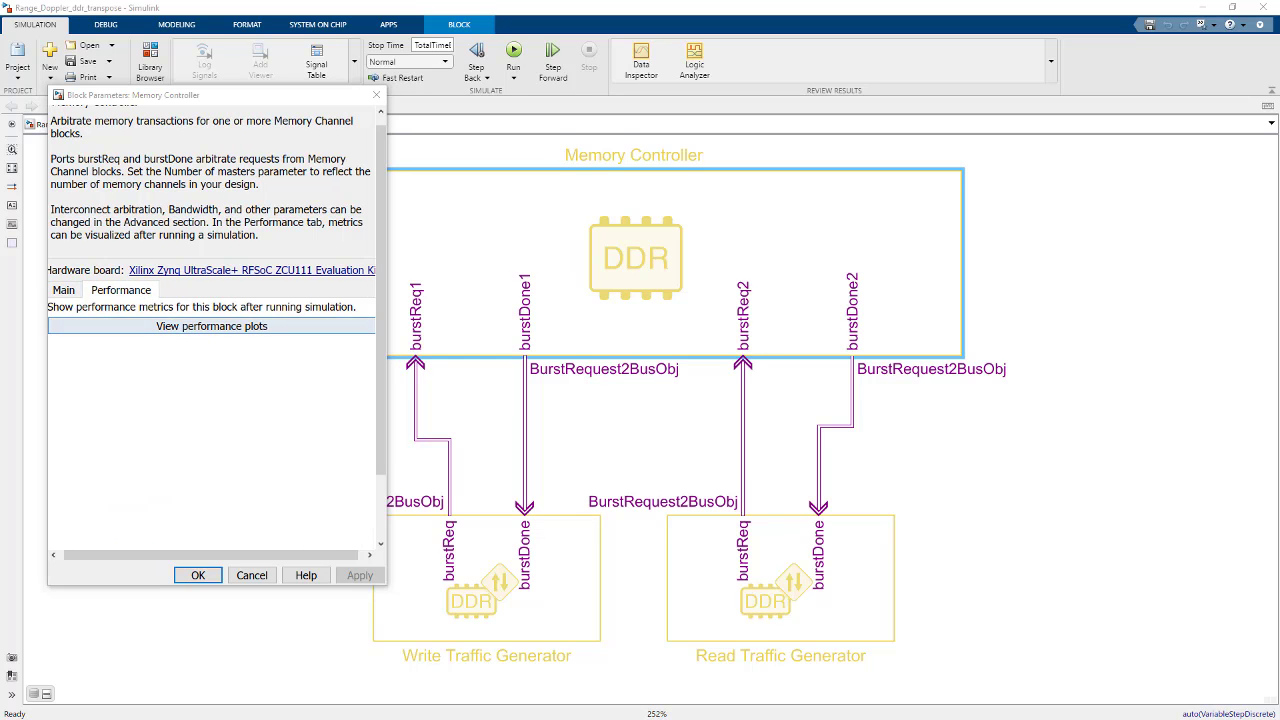
left_click_drag(703, 62, 940, 42)
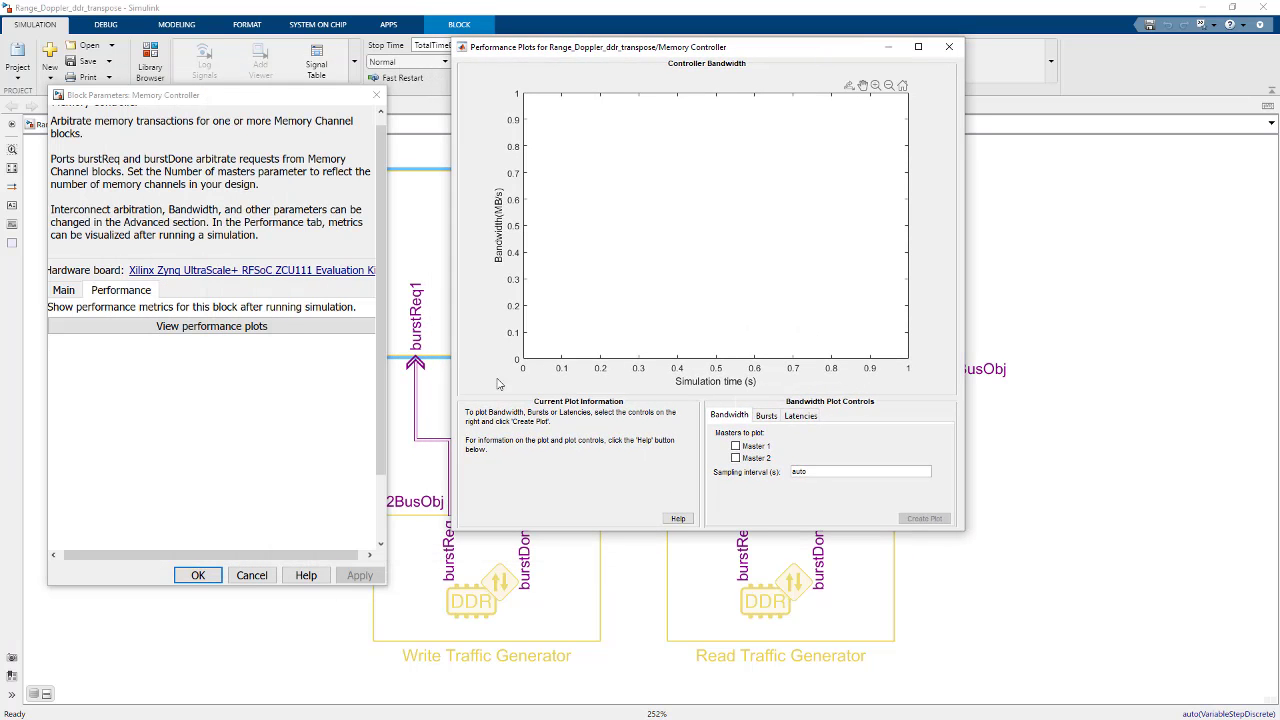
left_click(752, 446)
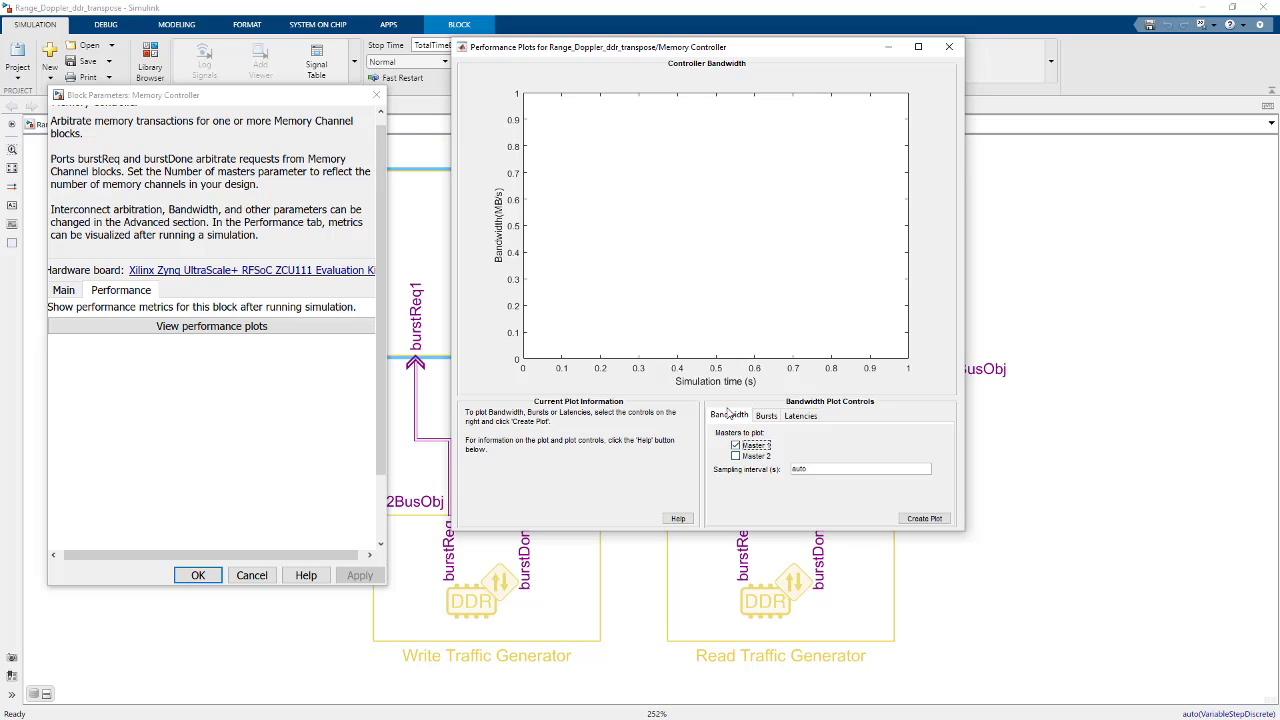
left_click(750, 456)
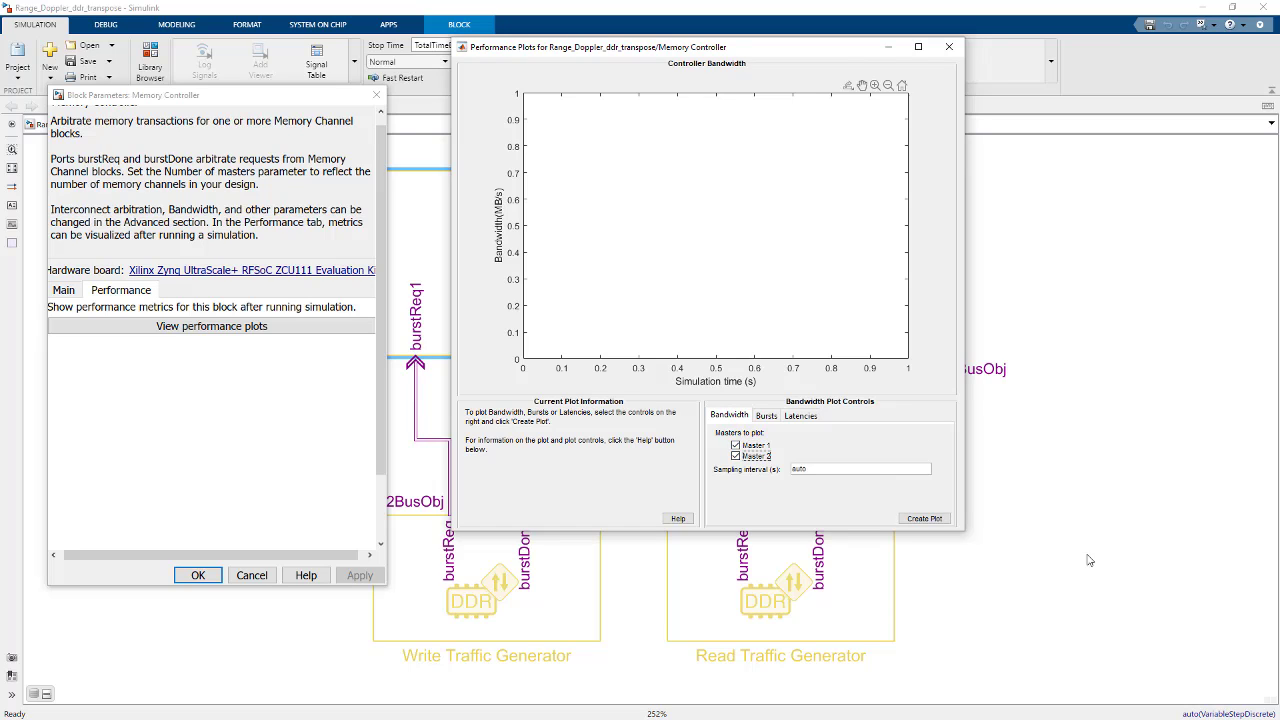
left_click(926, 518)
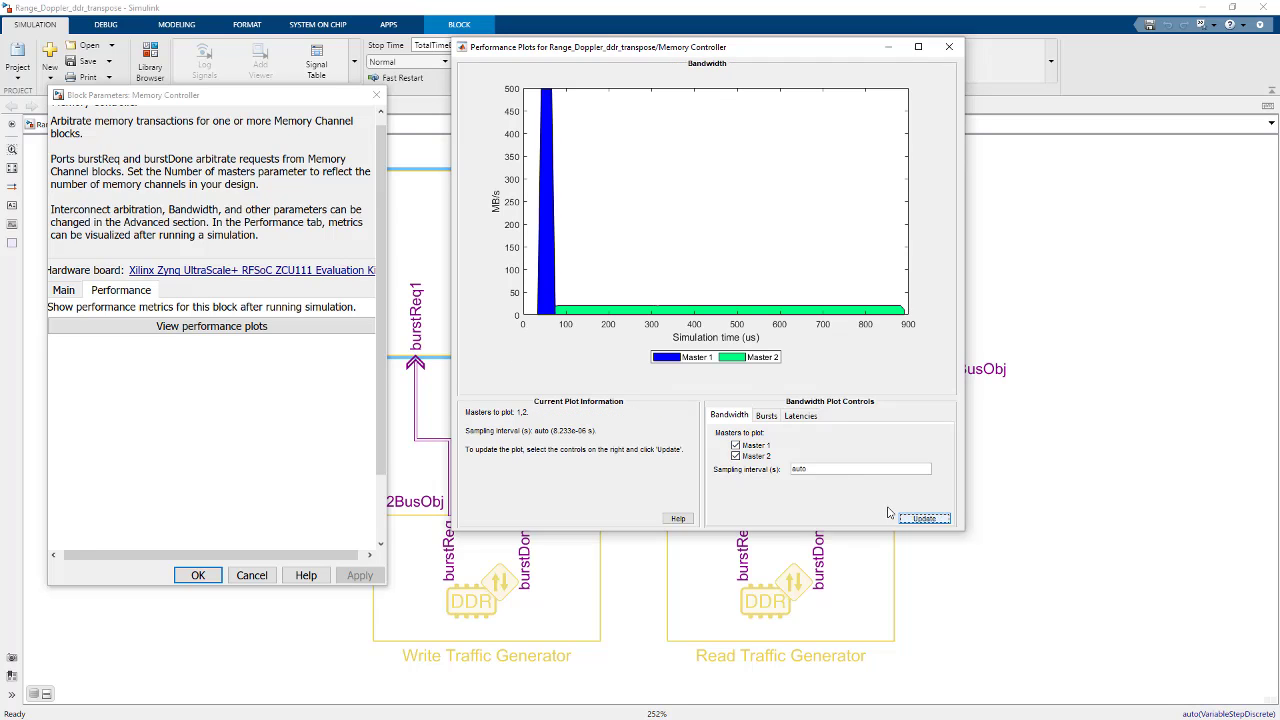
left_click_drag(661, 52, 717, 103)
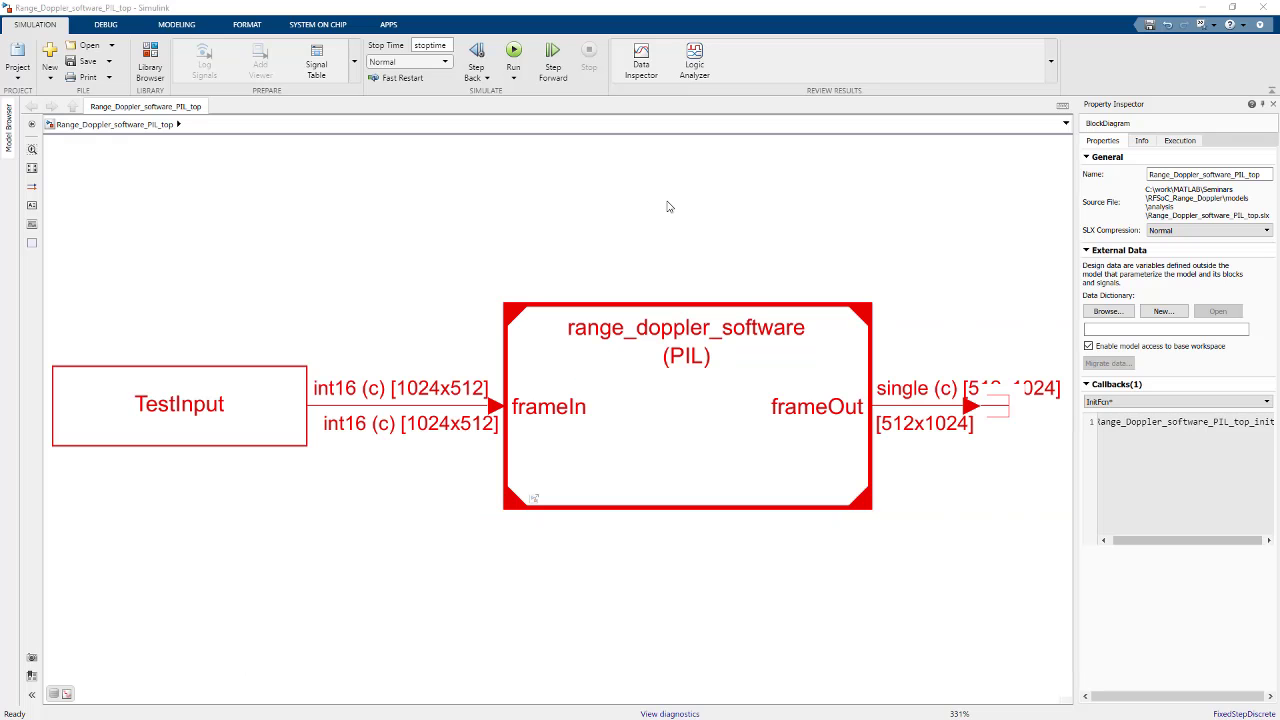
left_click(521, 343)
left_click_drag(177, 317, 460, 522)
left_click(369, 260)
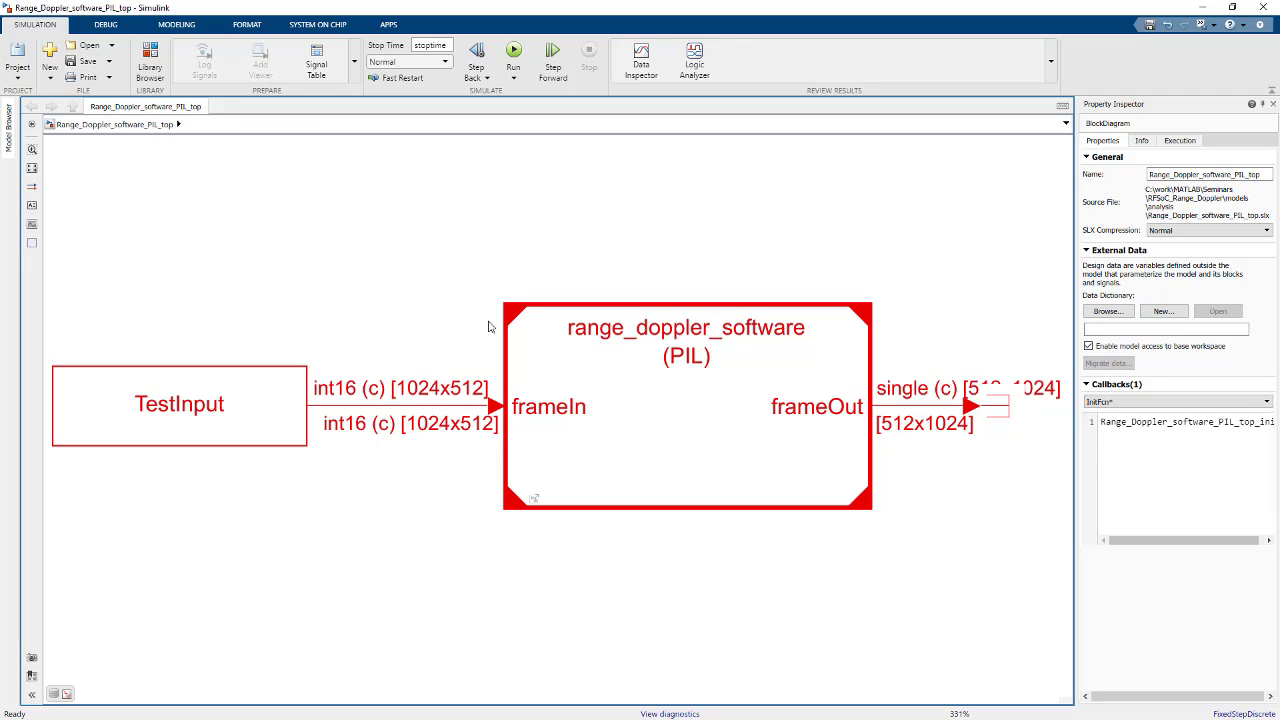
Open the range_doppler_software PIL block and inspect its Transpose subsystem.
left_click(636, 417)
double_click(636, 417)
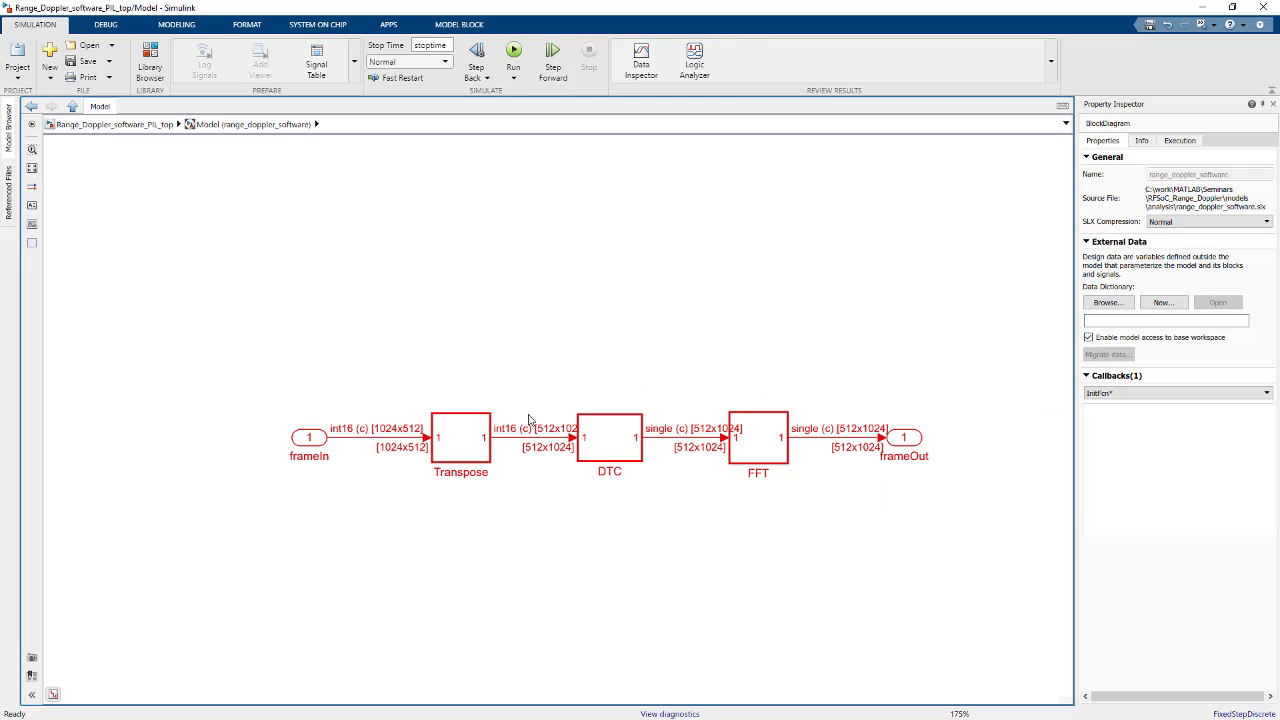
left_click(448, 455)
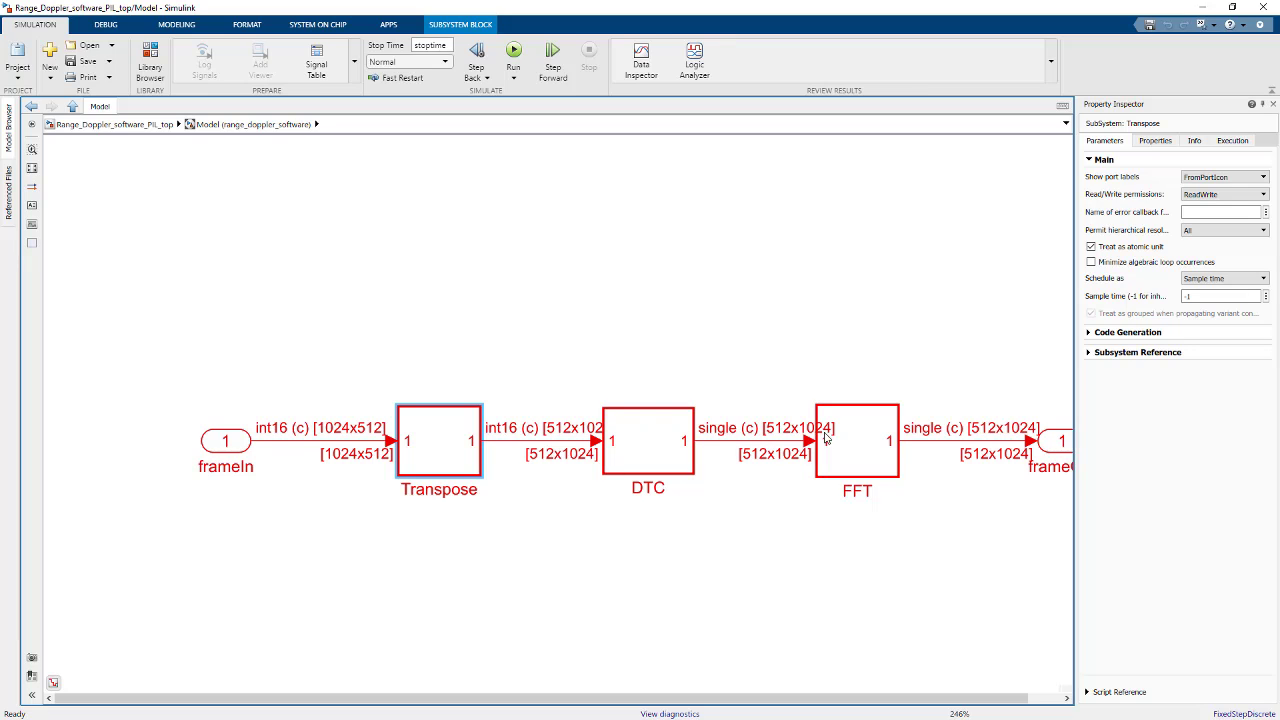
Open the FFT subsystem, fit it to the view and inspect the FFT1 block.
double_click(871, 465)
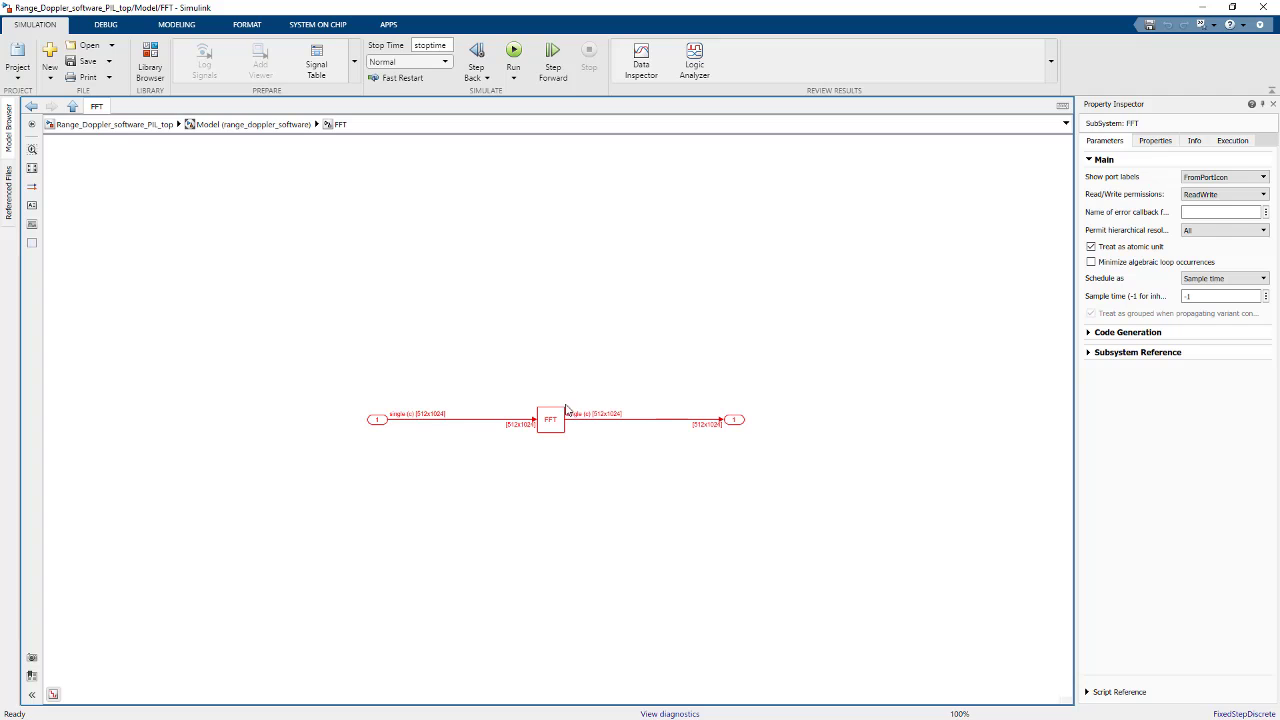
key("space")
left_click(558, 390)
left_click(551, 297)
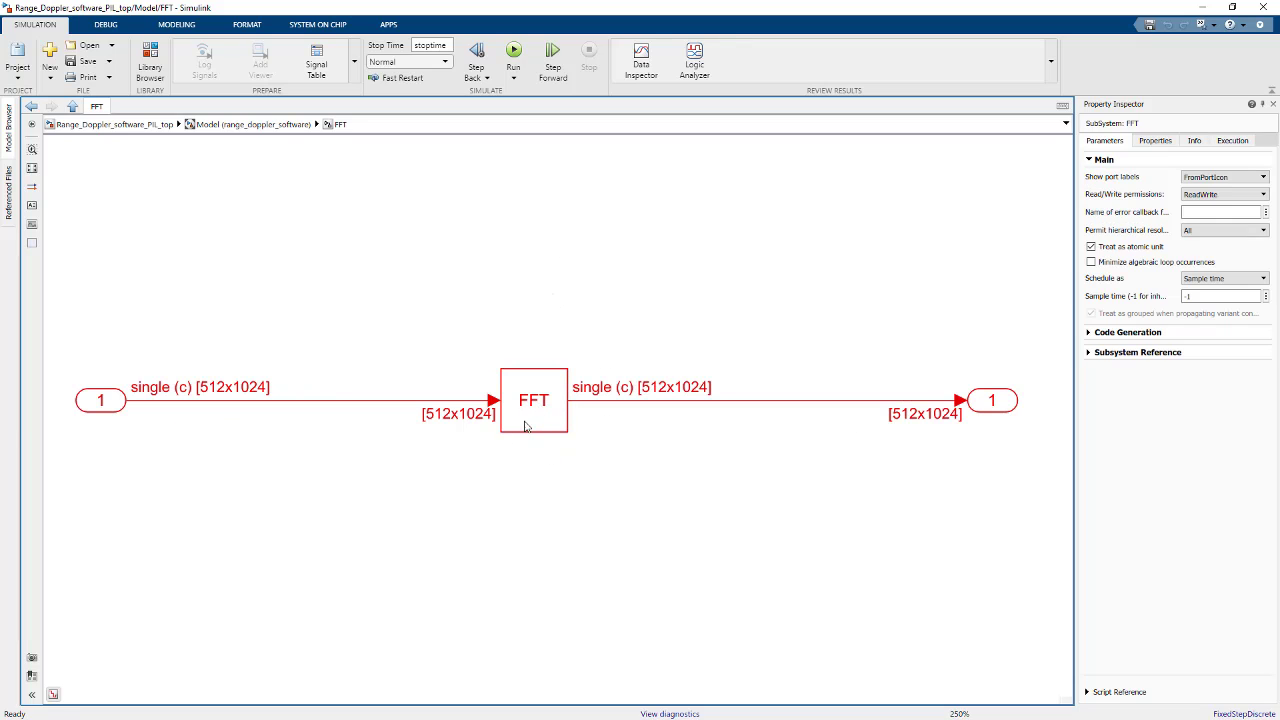
scroll(425, 345, "down", 1)
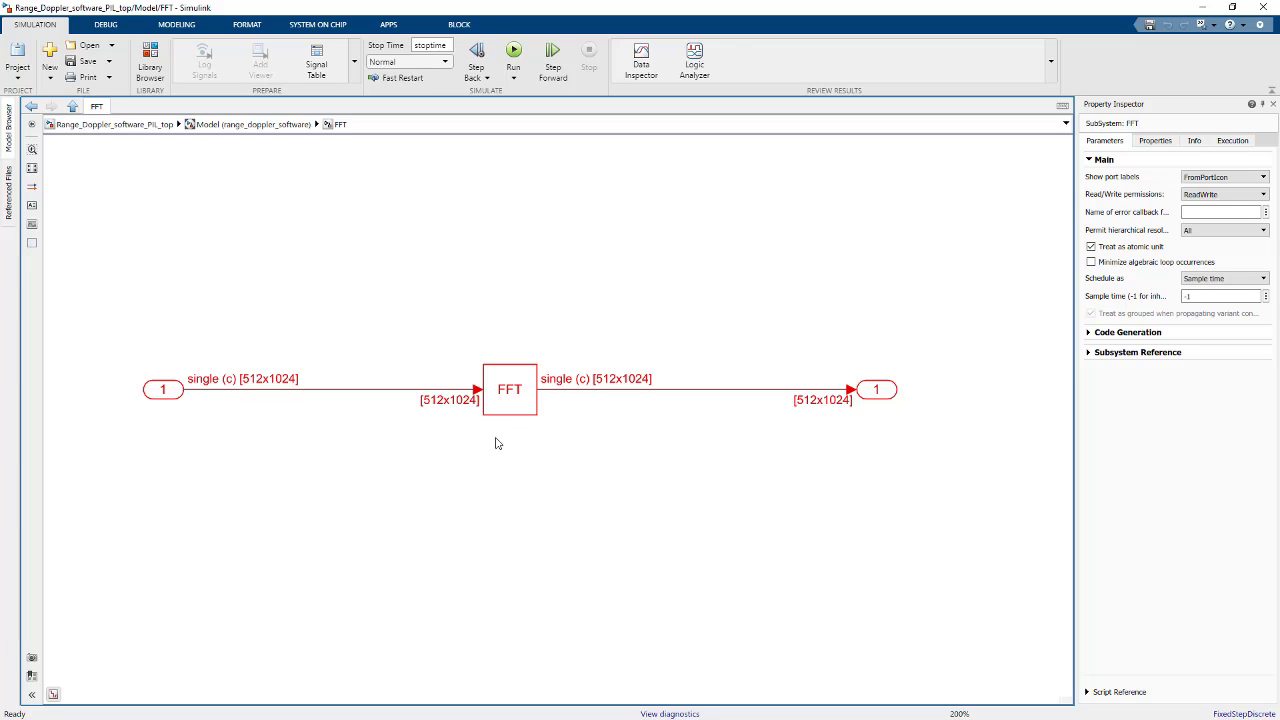
Go back to Range_Doppler_software_PIL_top and run the PIL simulation on the Zynq hardware.
left_click(153, 125)
left_click(513, 52)
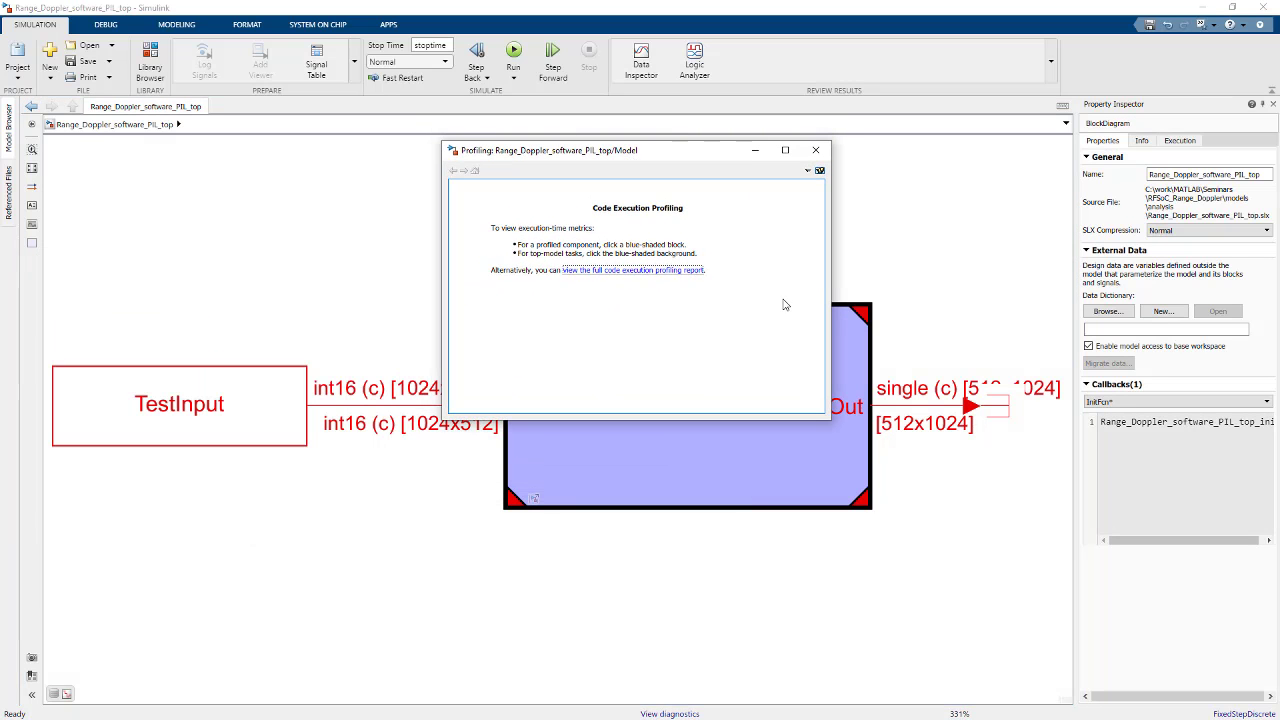
Open the full profiling report and expand range_doppler_software into Transpose, DTC and FFT timings.
left_click(688, 271)
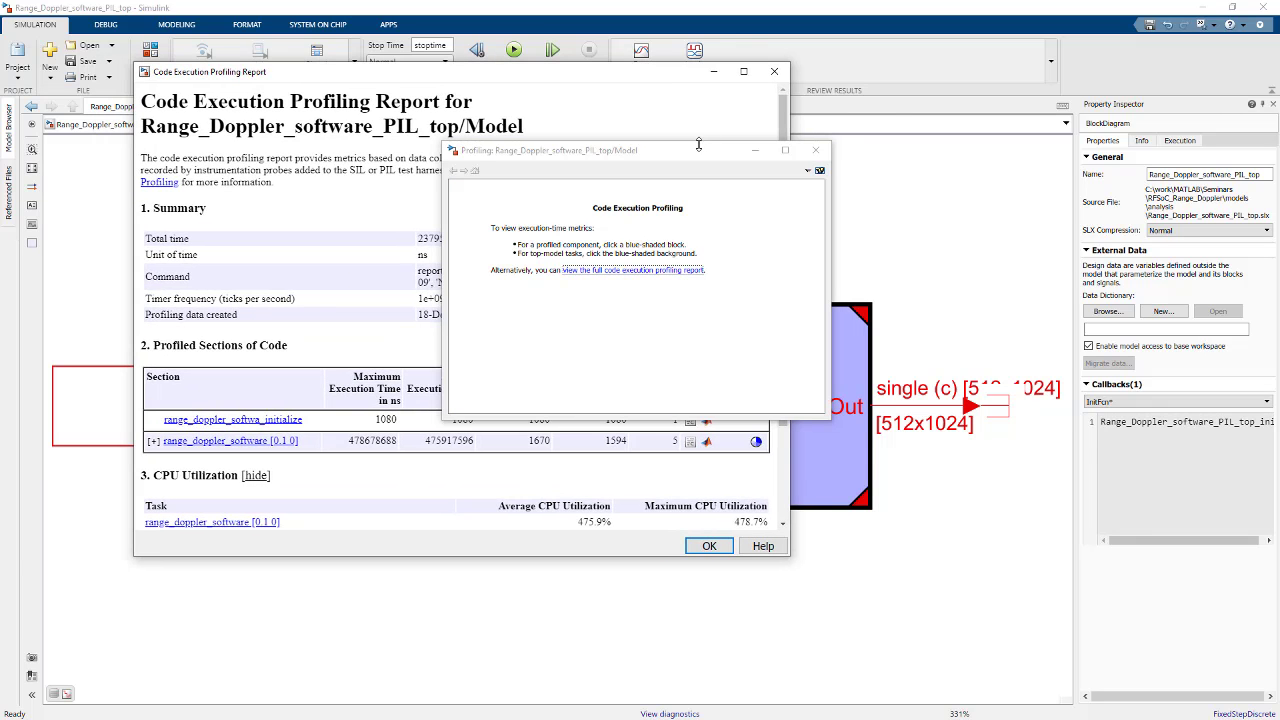
scroll(470, 395, "down", 3)
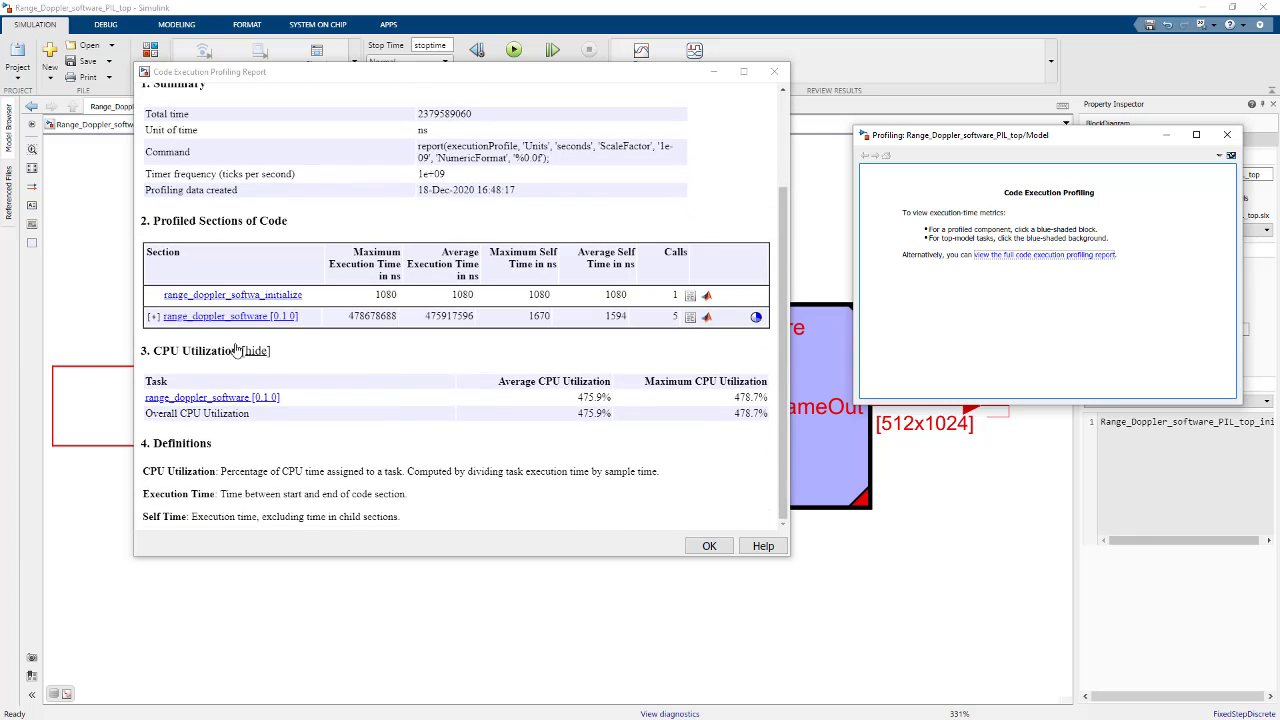
left_click(153, 316)
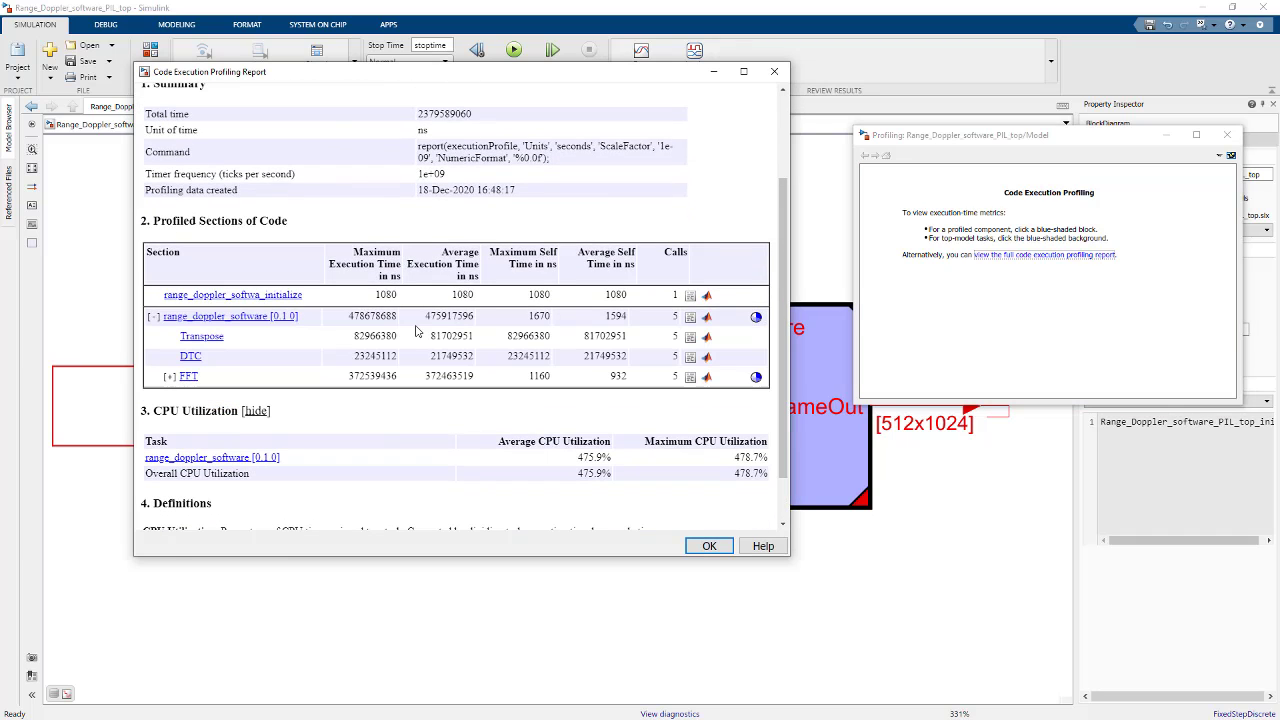
left_click_drag(424, 318, 474, 318)
left_click(431, 397)
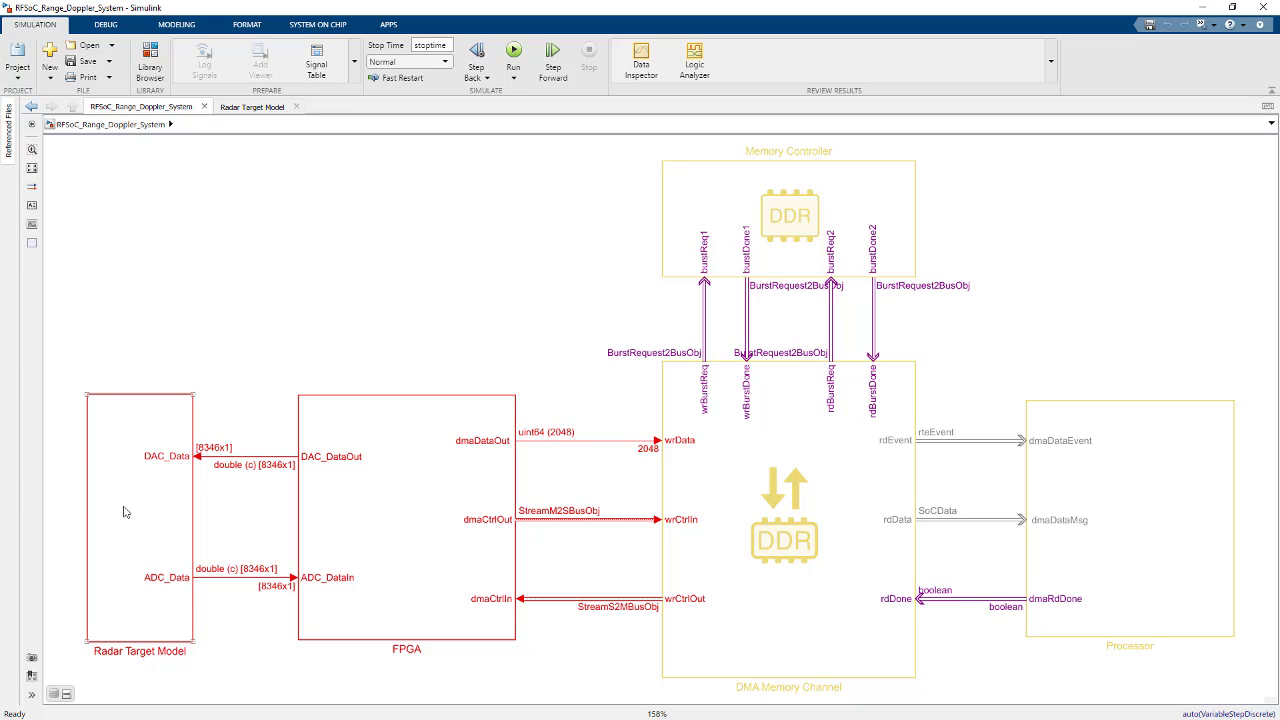
Look inside the FPGA subsystem's Receive Processing, then return to the system diagram.
left_click(438, 532)
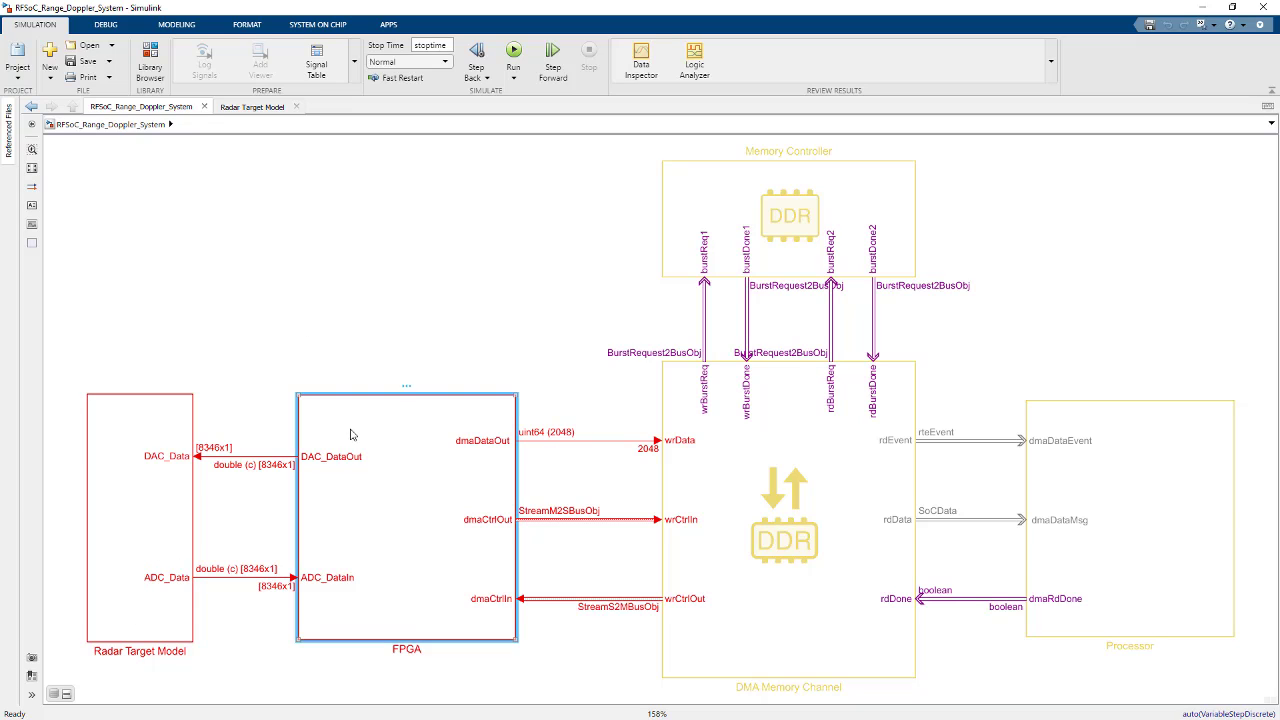
double_click(483, 532)
double_click(508, 362)
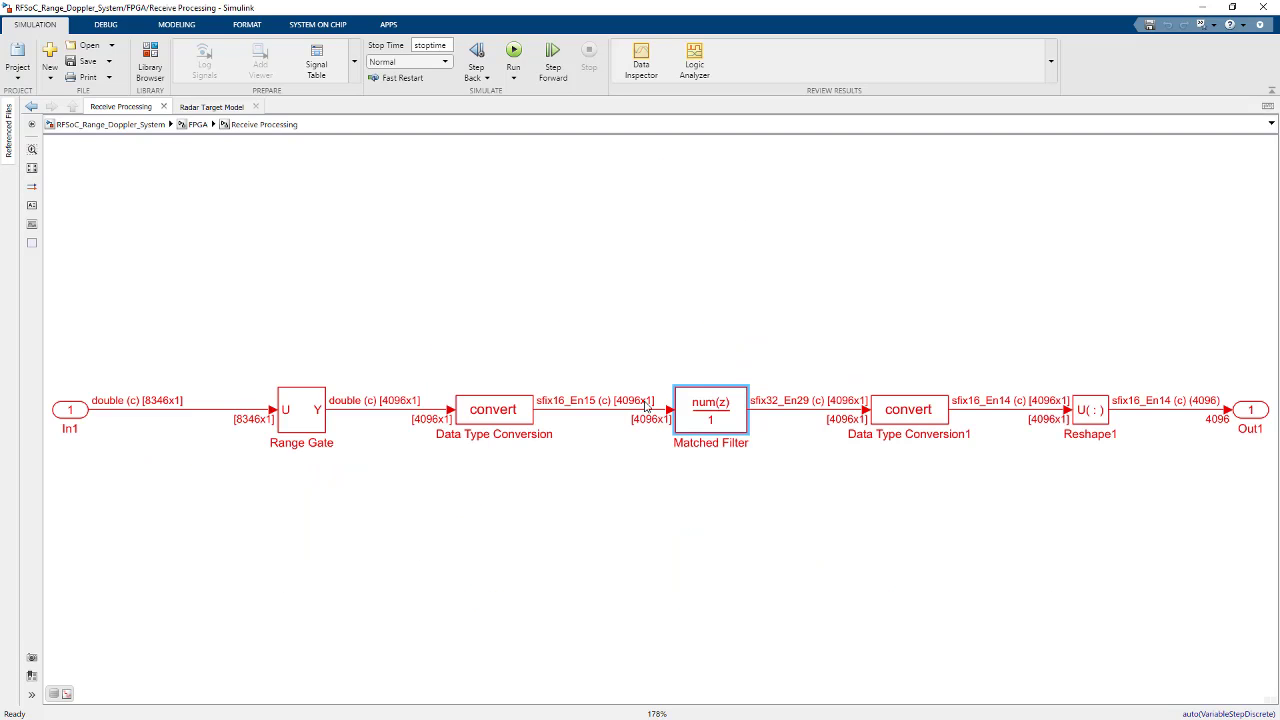
key("Escape")
key("Escape")
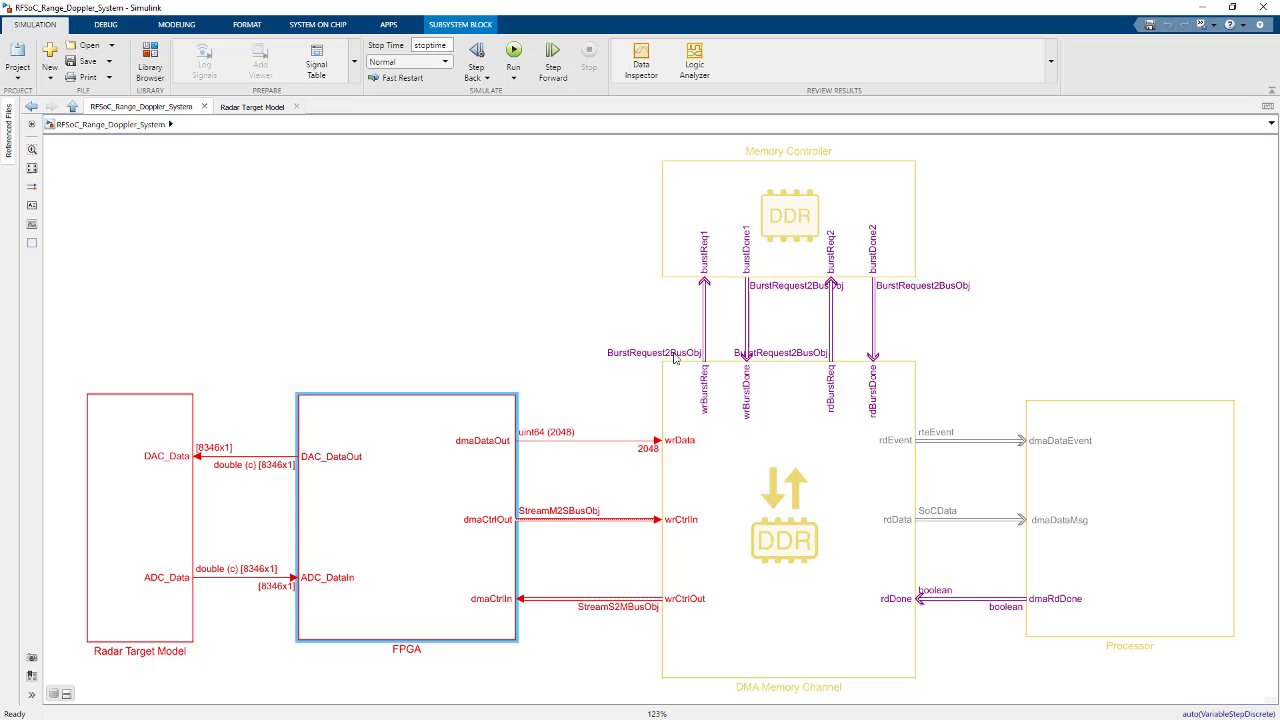
left_click(680, 362)
Inspect the DMA Memory Channel, Memory Controller and the Processor Model's DataFcn task blocks.
left_click(755, 579)
left_click(812, 215)
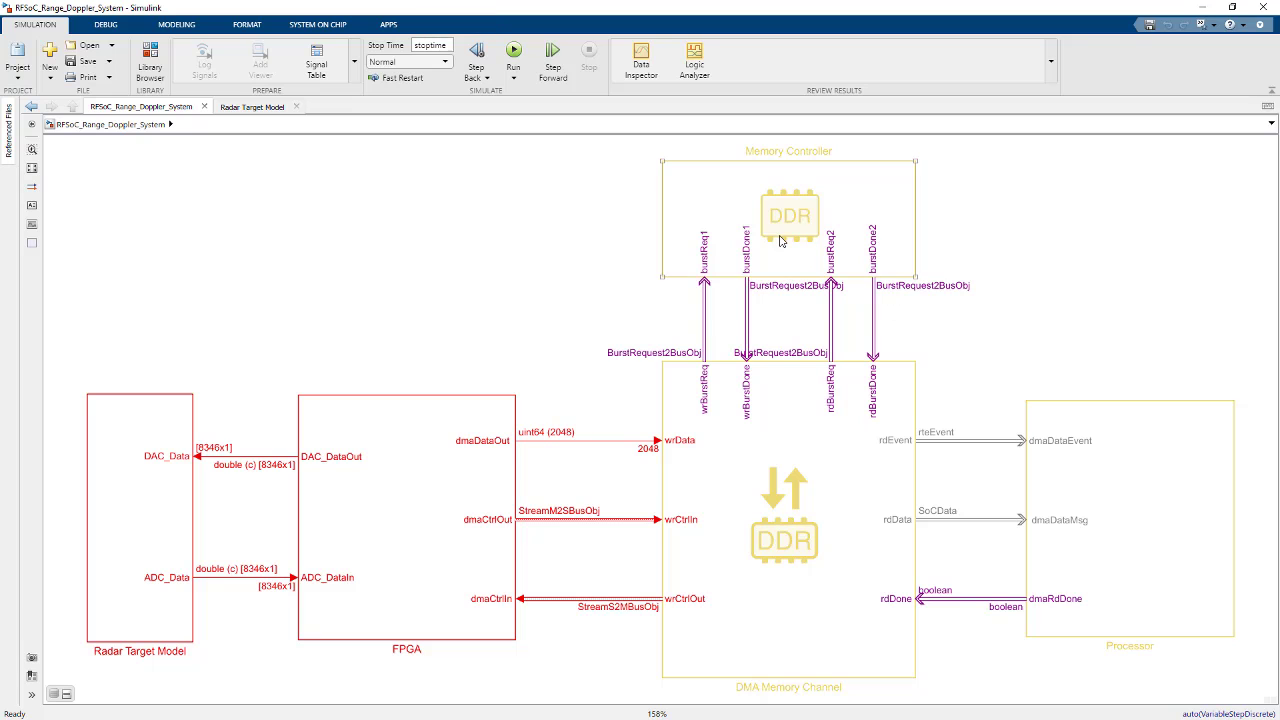
left_click(1116, 570)
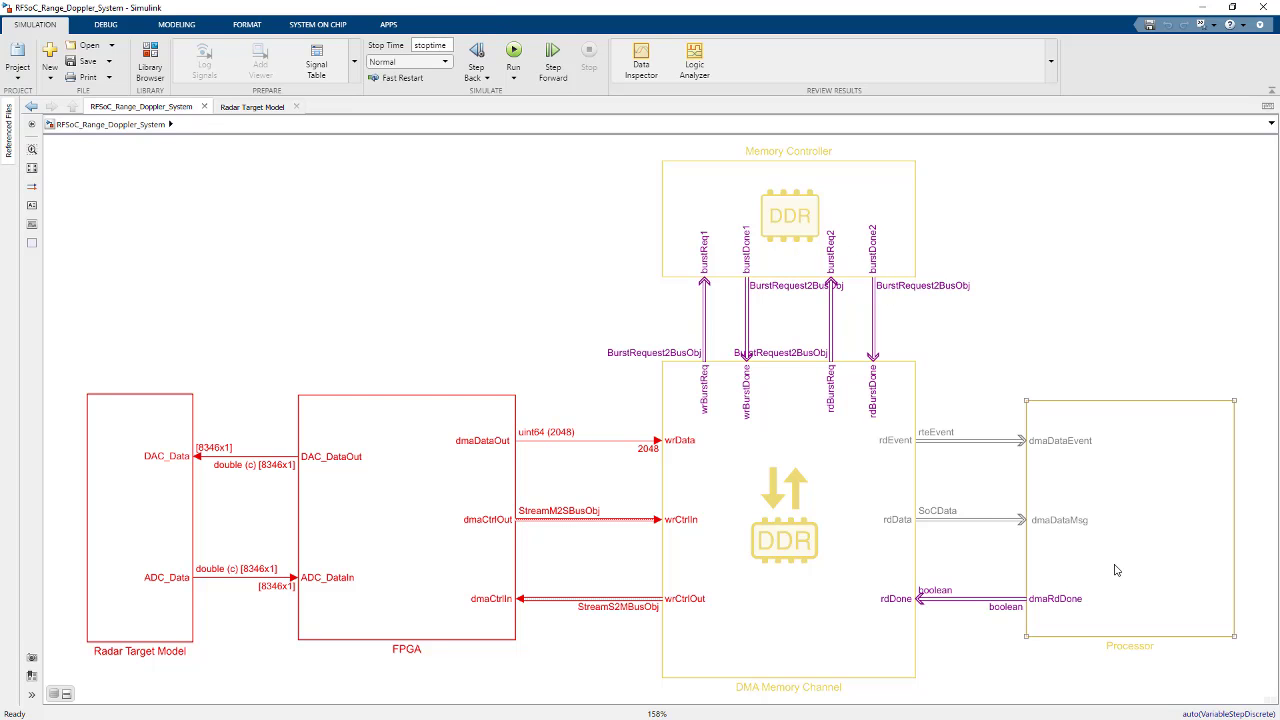
double_click(1116, 570)
double_click(808, 449)
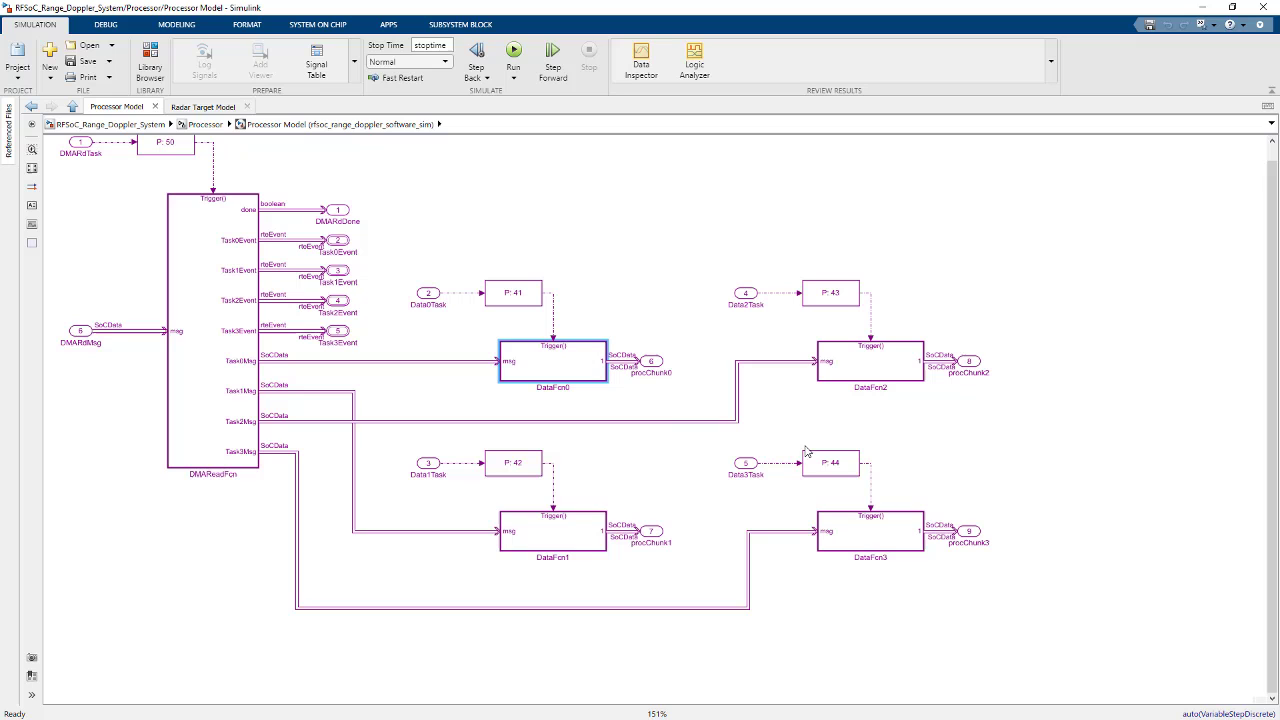
left_click_drag(410, 200, 1060, 712)
left_click(687, 315)
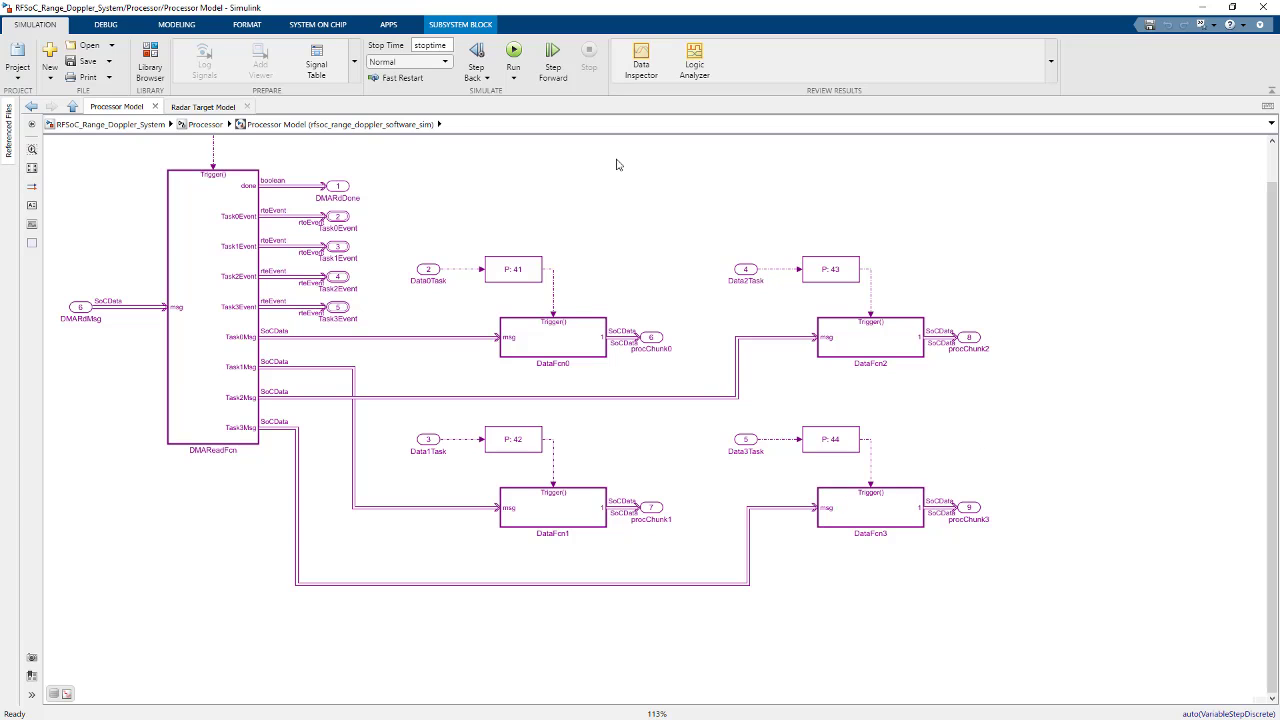
Return to the top-level RFSoC_Range_Doppler_System model and run the full system simulation.
left_click(208, 124)
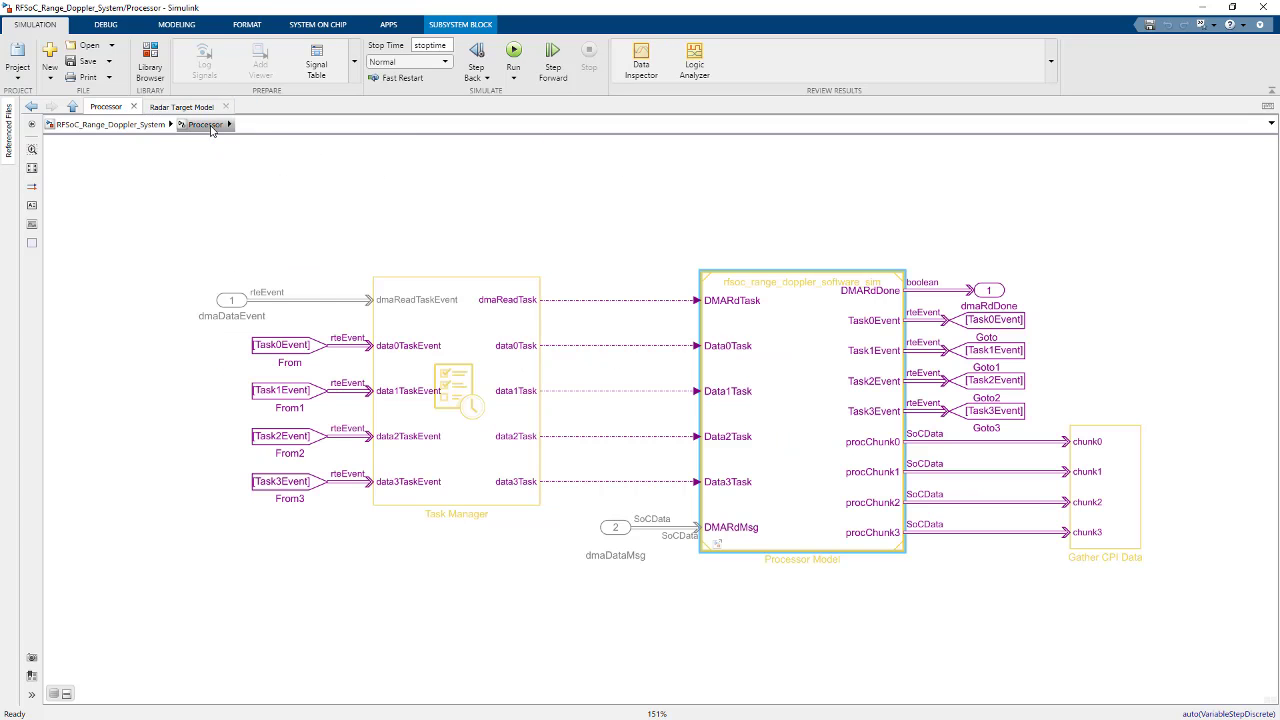
left_click(110, 124)
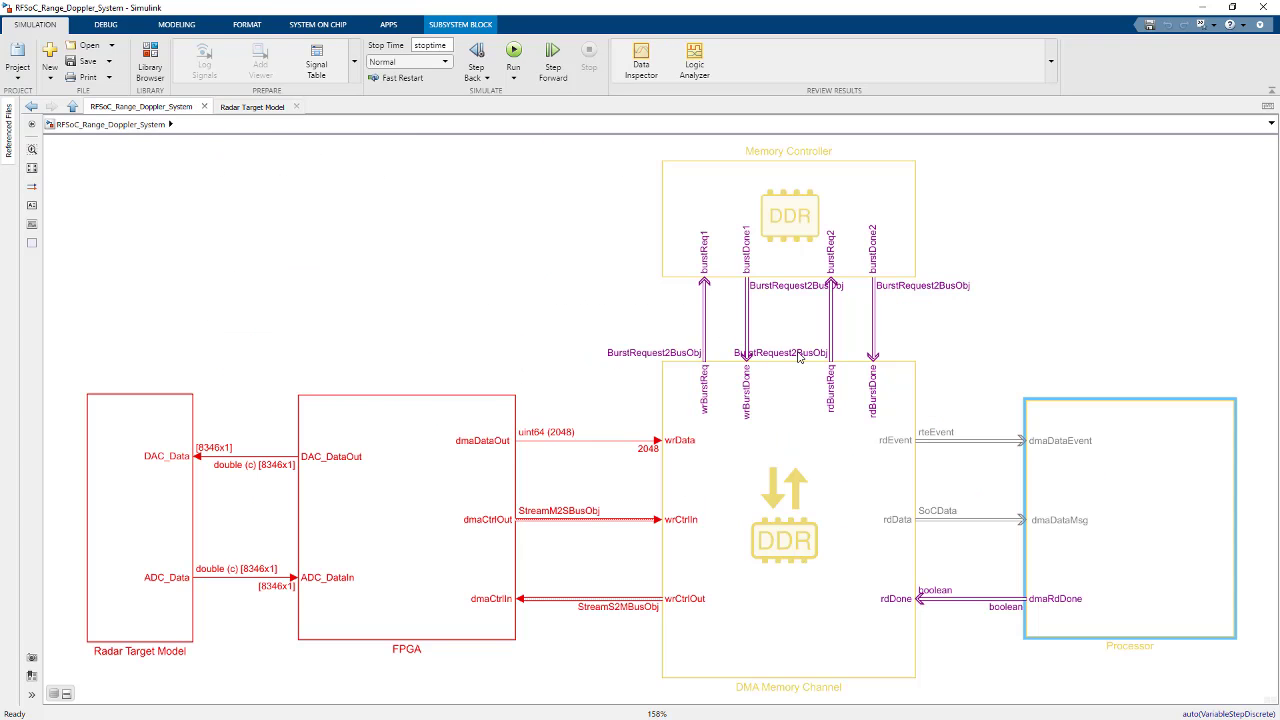
left_click(513, 50)
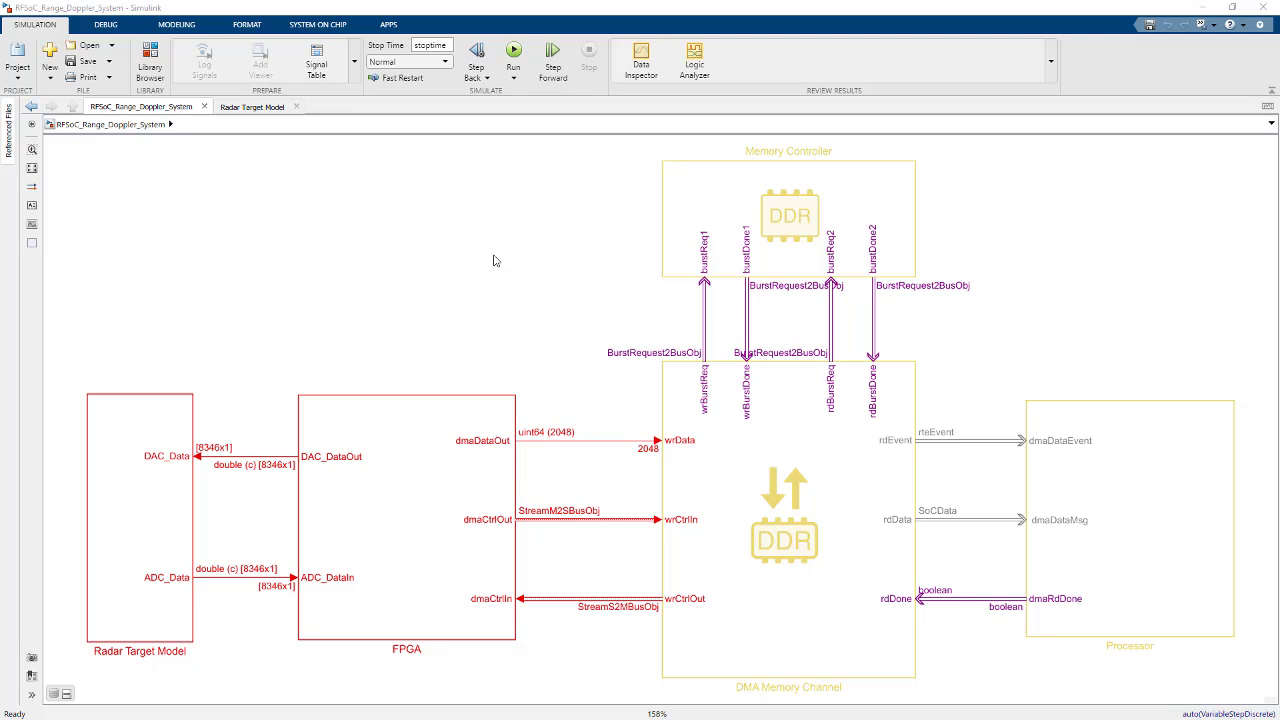
Place the two range-Doppler displays side by side across the top of the screen.
left_click_drag(447, 289, 962, 148)
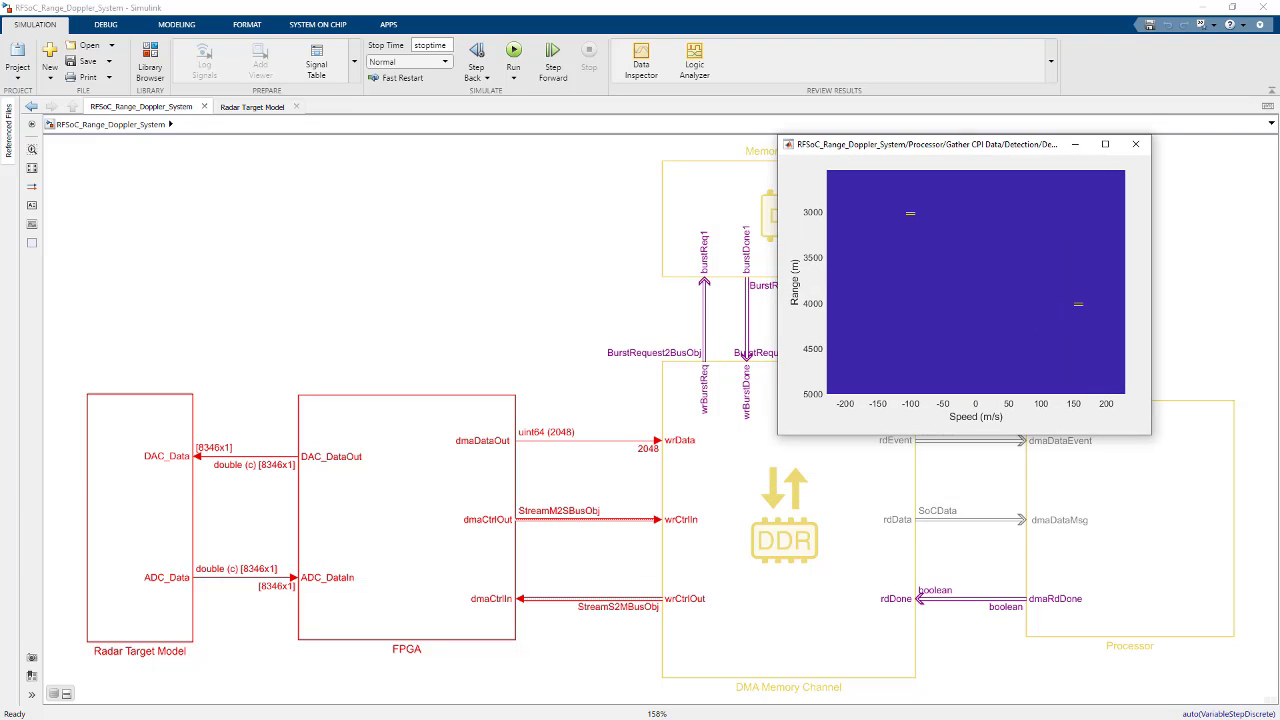
left_click_drag(525, 229, 513, 154)
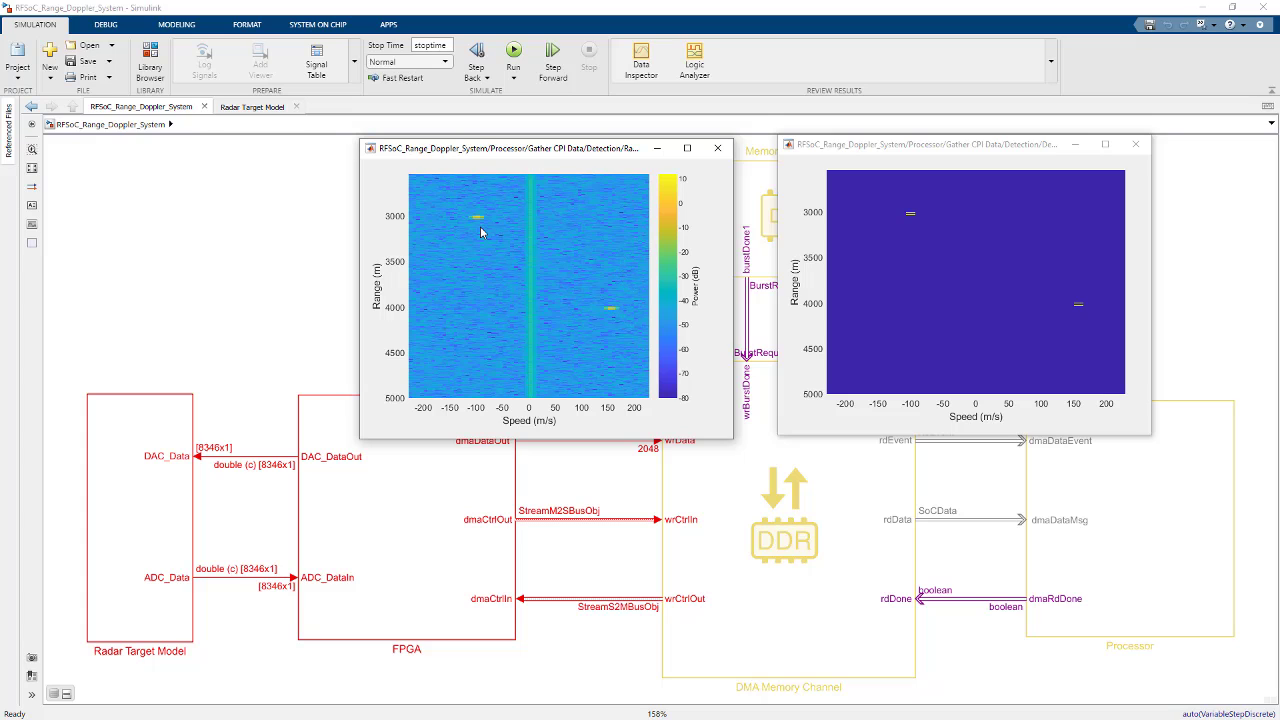
left_click_drag(880, 149, 872, 147)
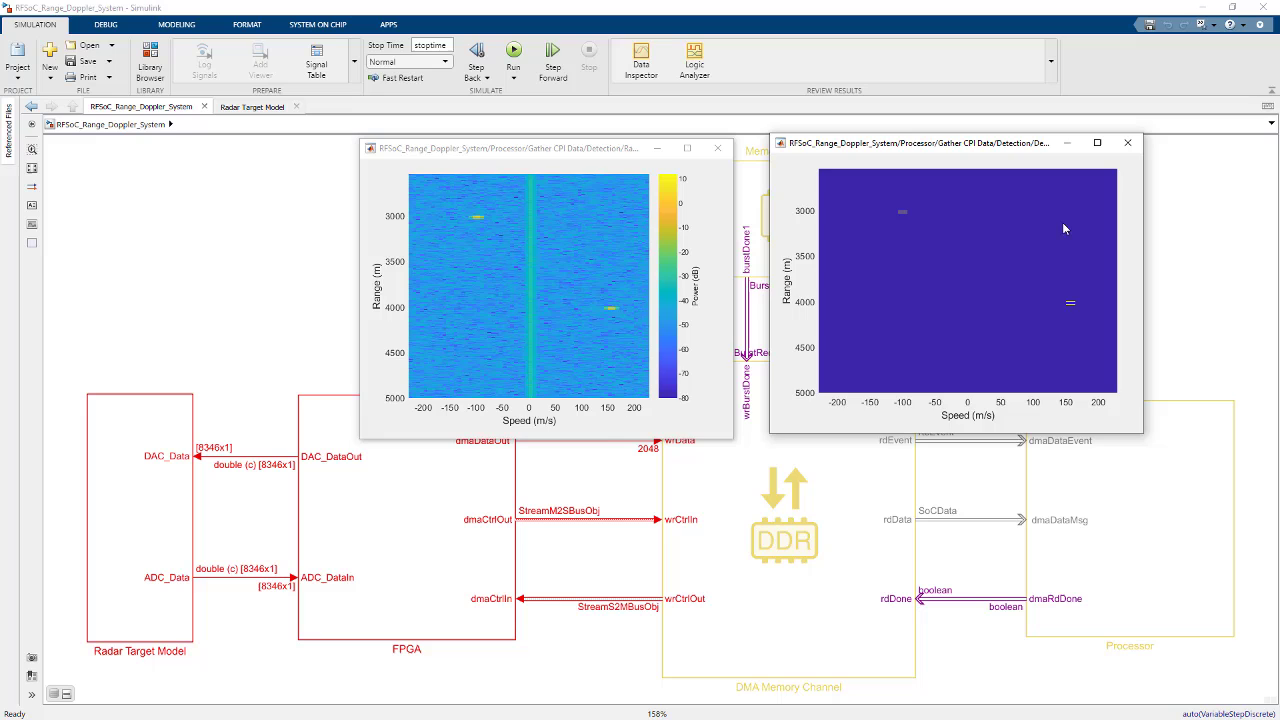
Plot the Memory Controller's Master 1 bandwidth over time from its Performance settings.
left_click(1185, 277)
double_click(826, 225)
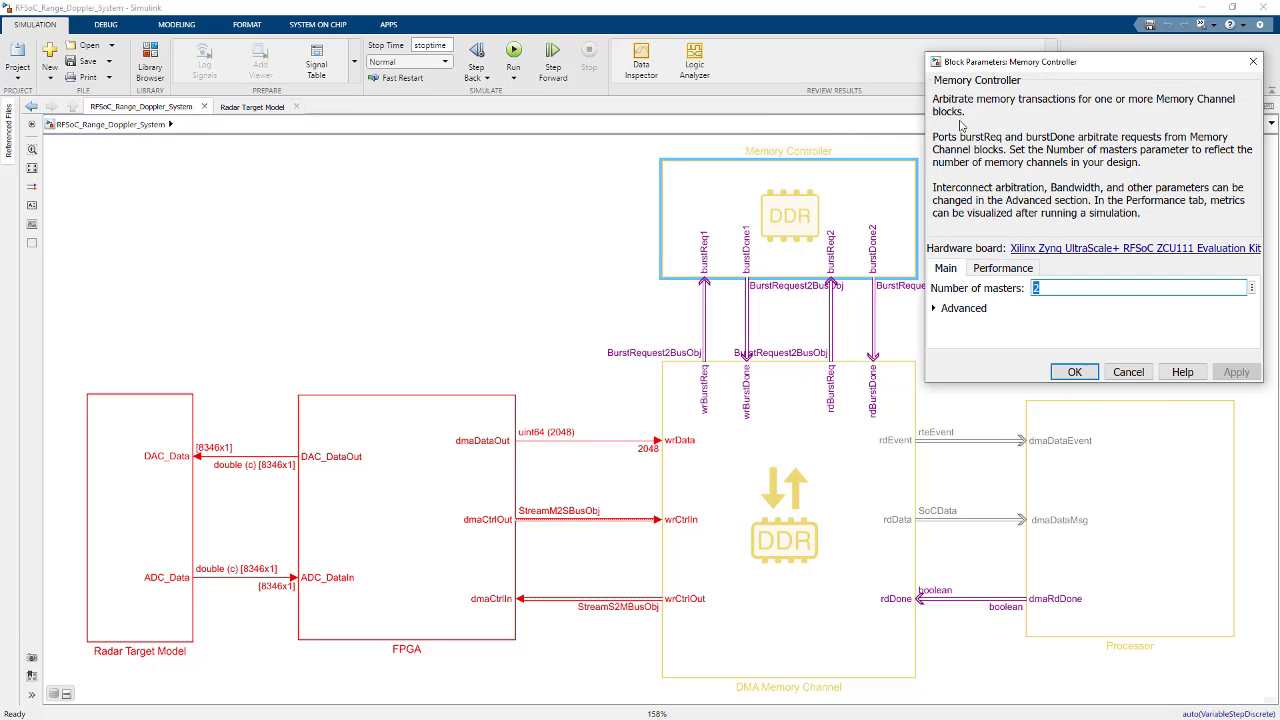
left_click_drag(1008, 62, 646, 97)
left_click(572, 302)
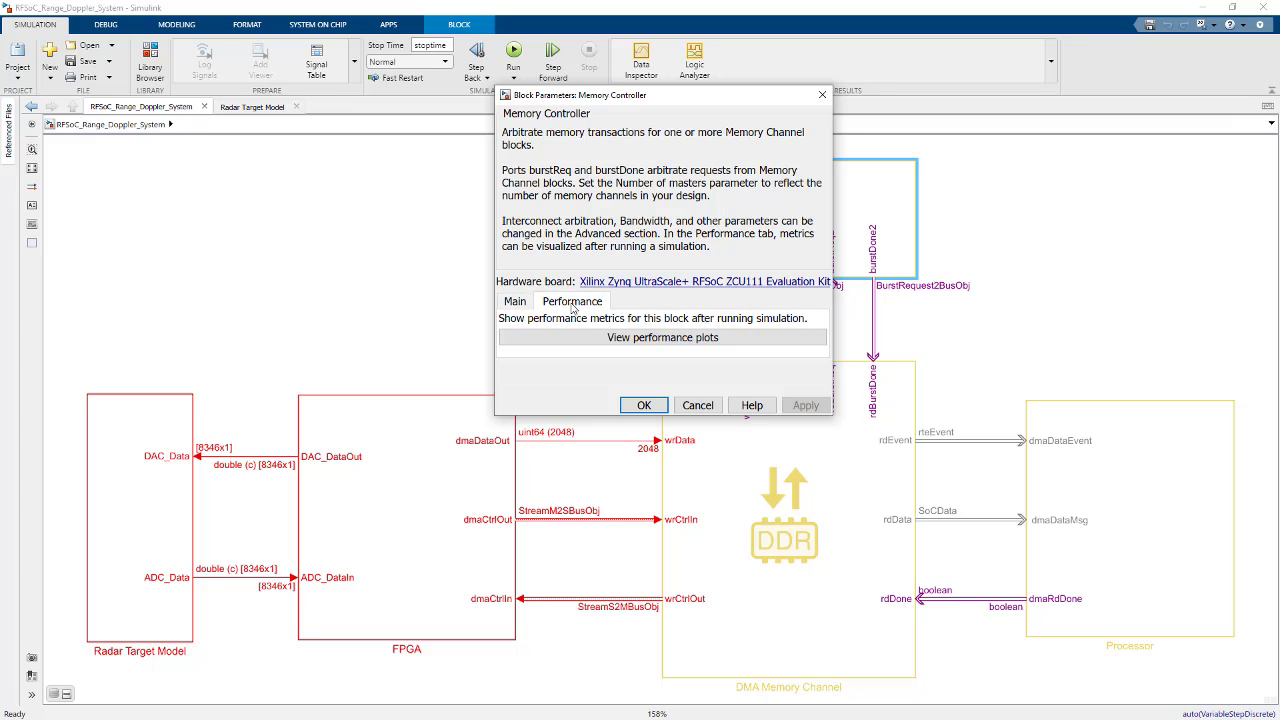
left_click(620, 338)
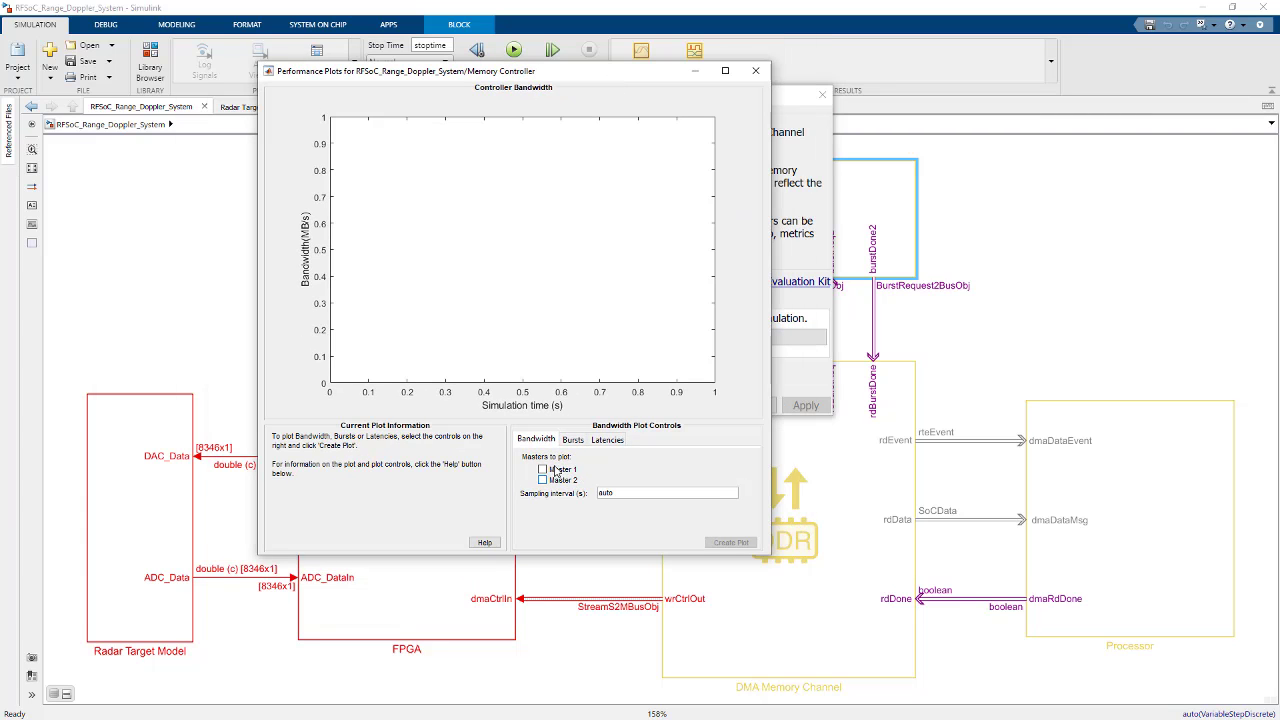
left_click(556, 470)
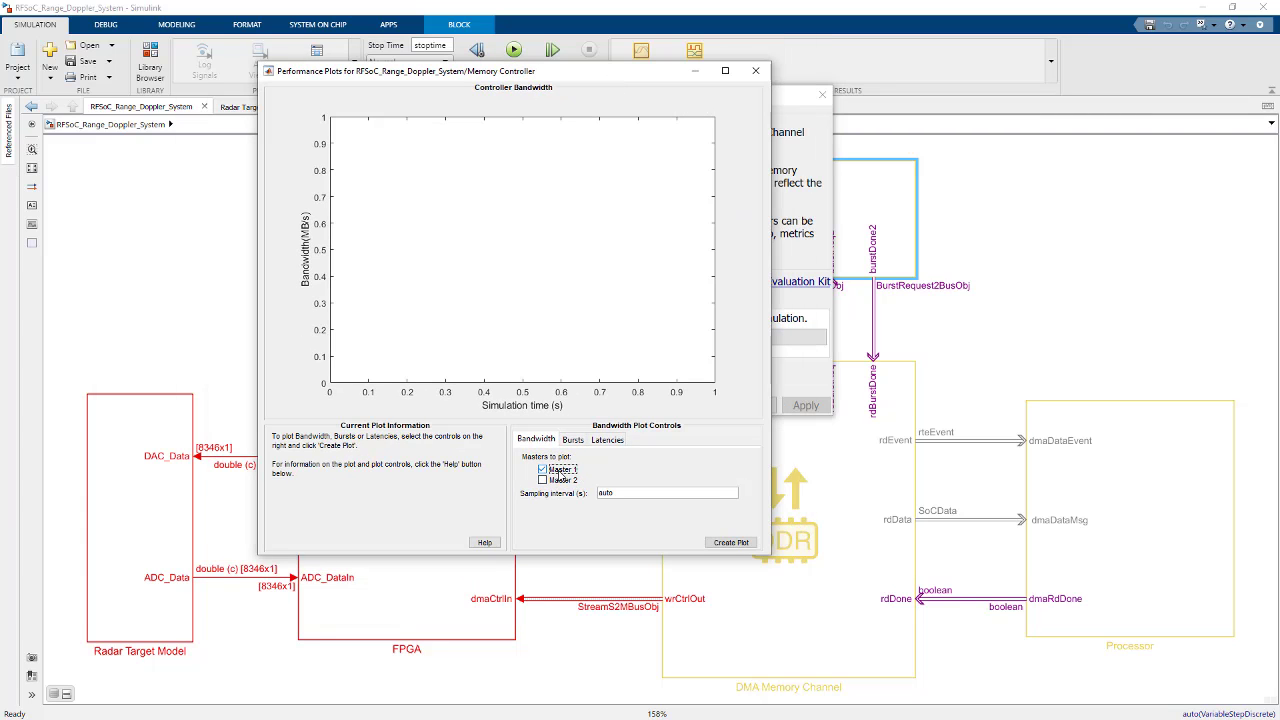
left_click(728, 543)
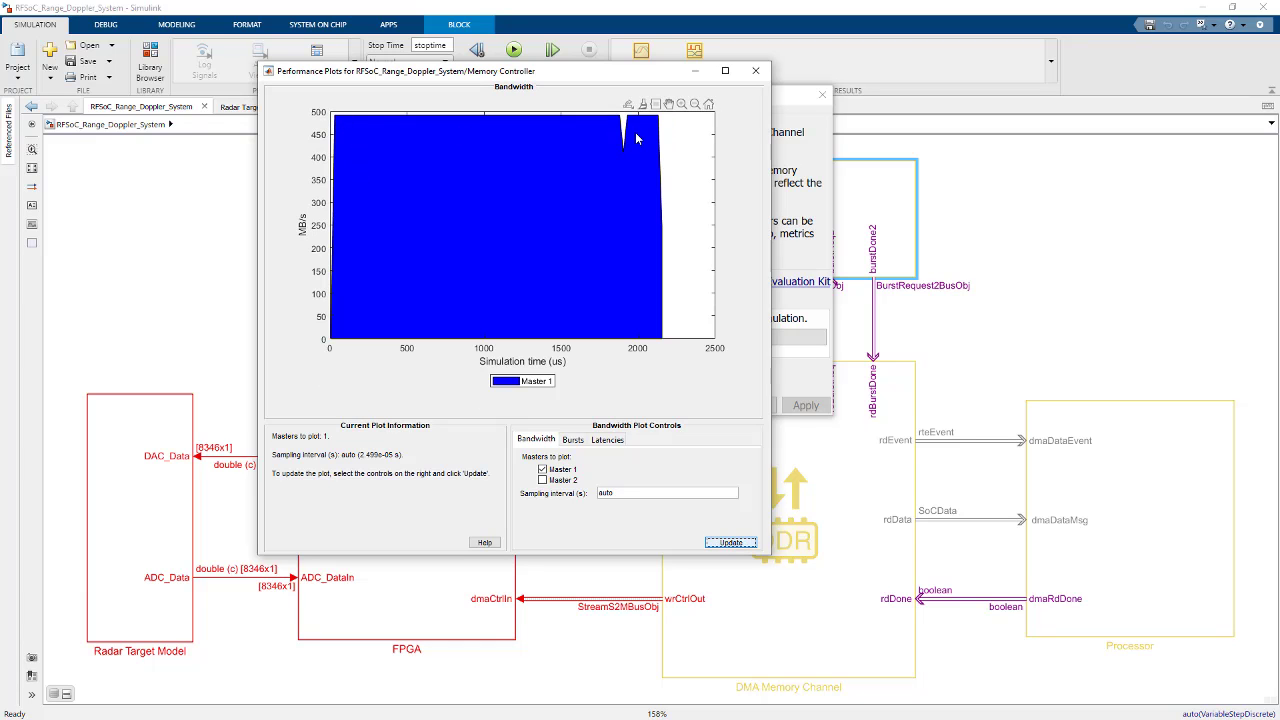
left_click_drag(595, 72, 469, 84)
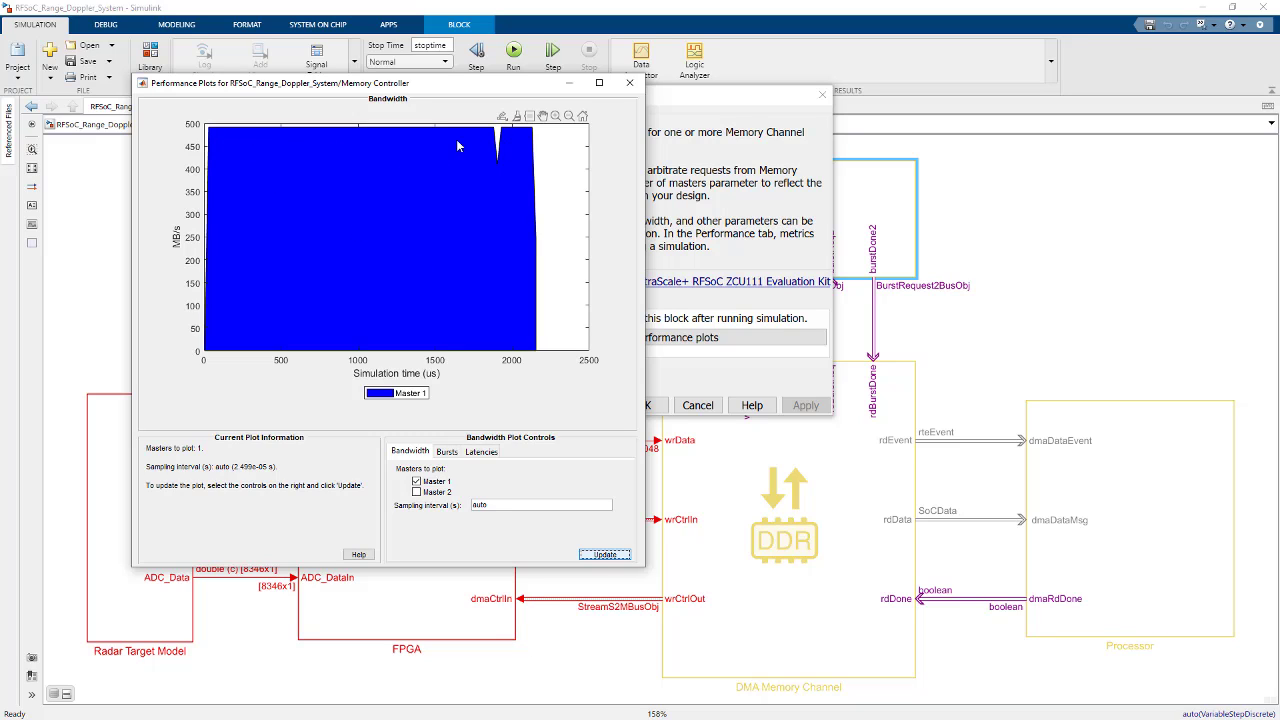
Close the bandwidth plot window and cancel the Memory Controller parameters dialog.
left_click(629, 83)
left_click(698, 405)
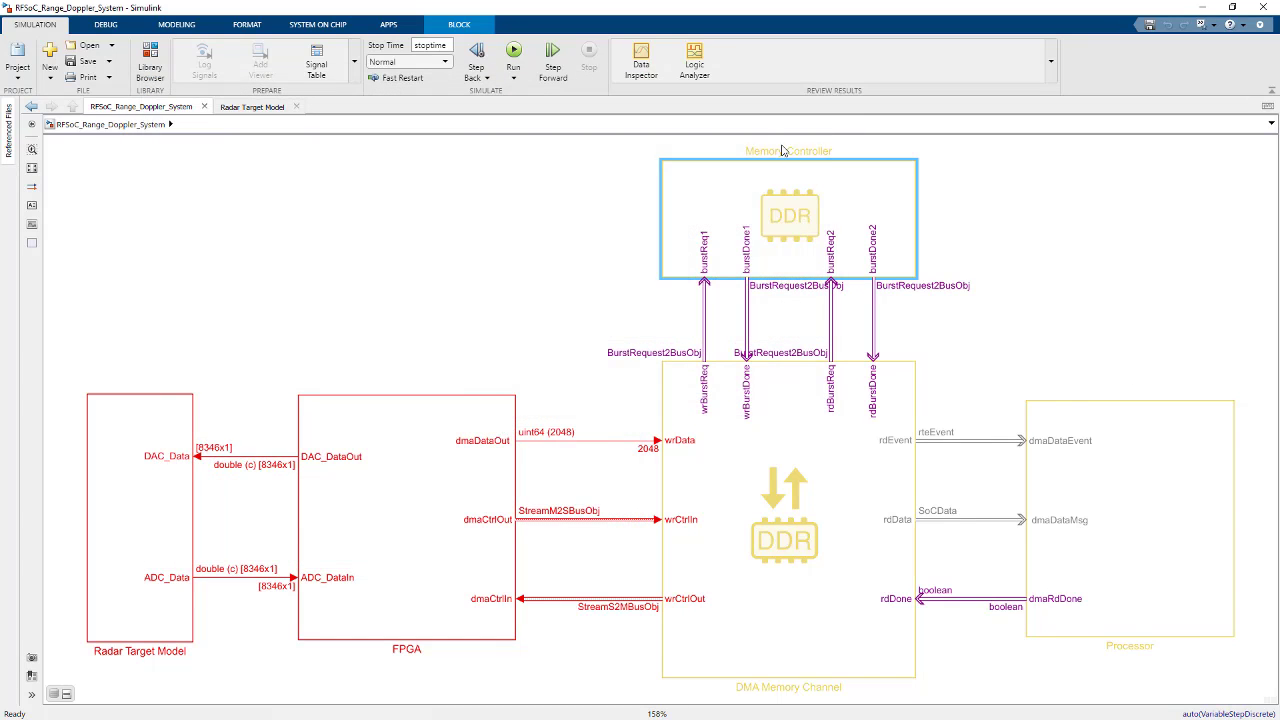
left_click(690, 66)
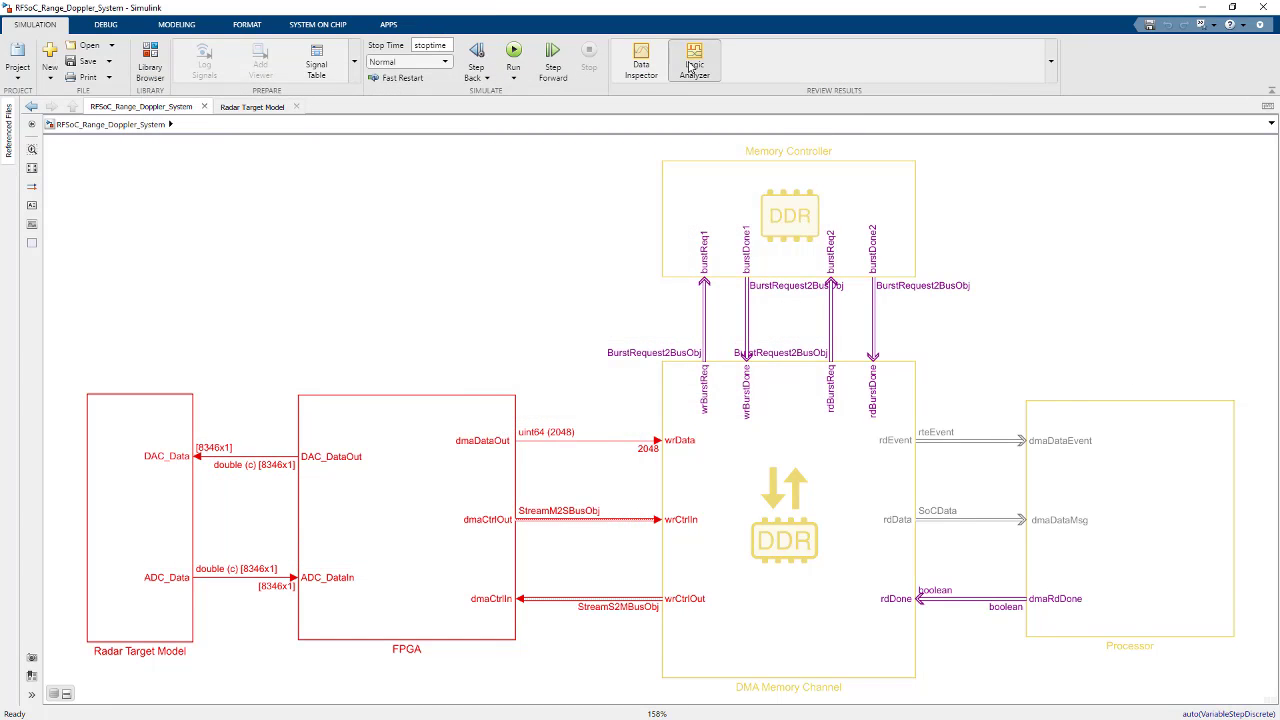
Open the Simulation Data Inspector and set its plot layout to 4 grid rows.
left_click(640, 68)
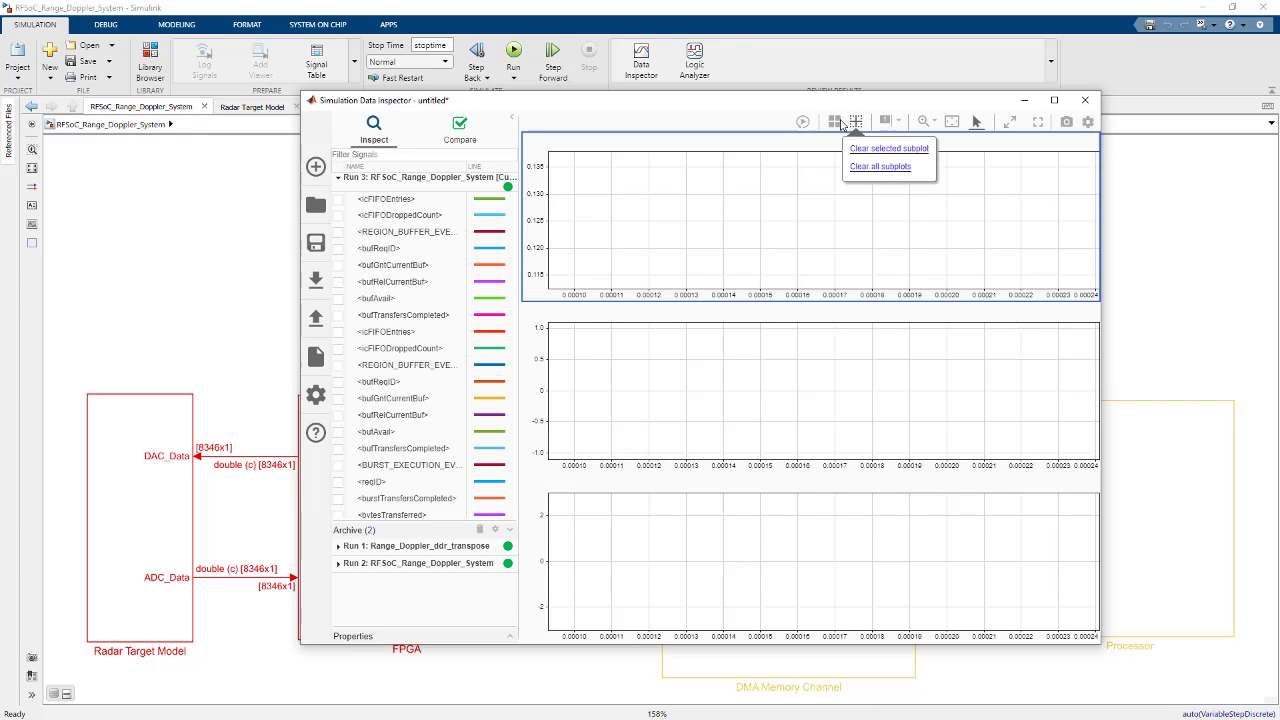
left_click(834, 121)
type("4")
key("Tab")
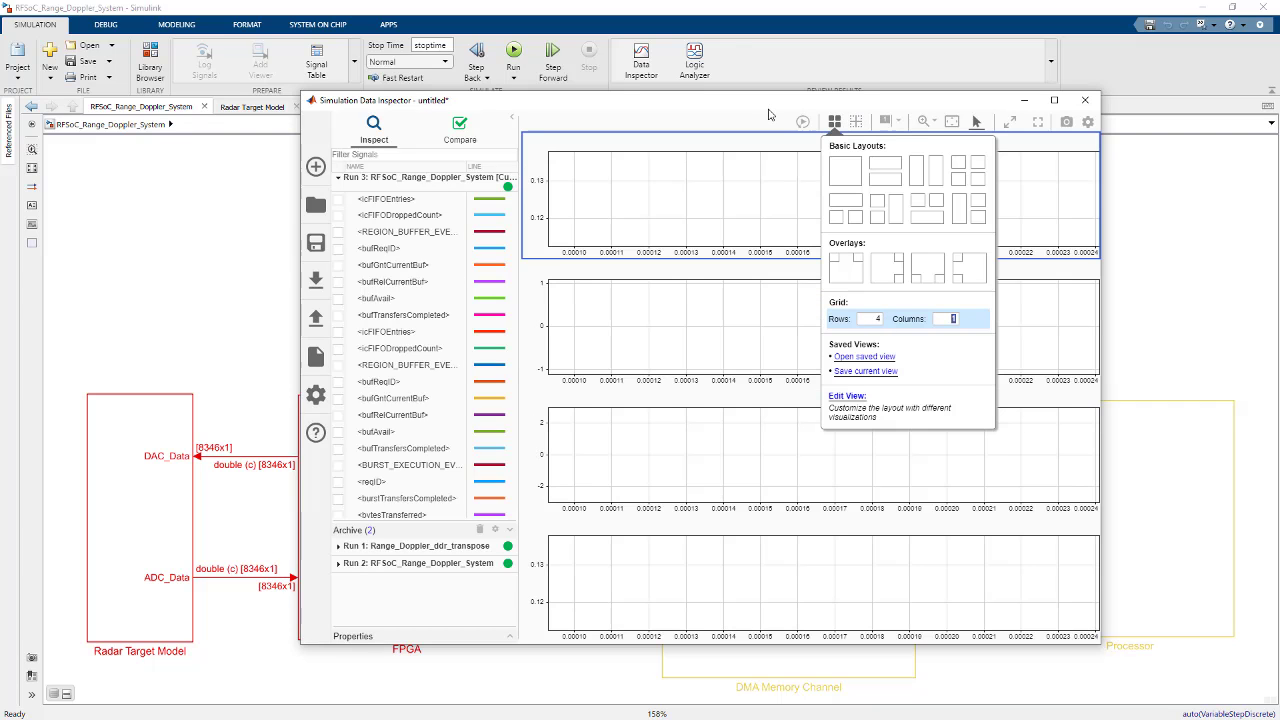
left_click(834, 121)
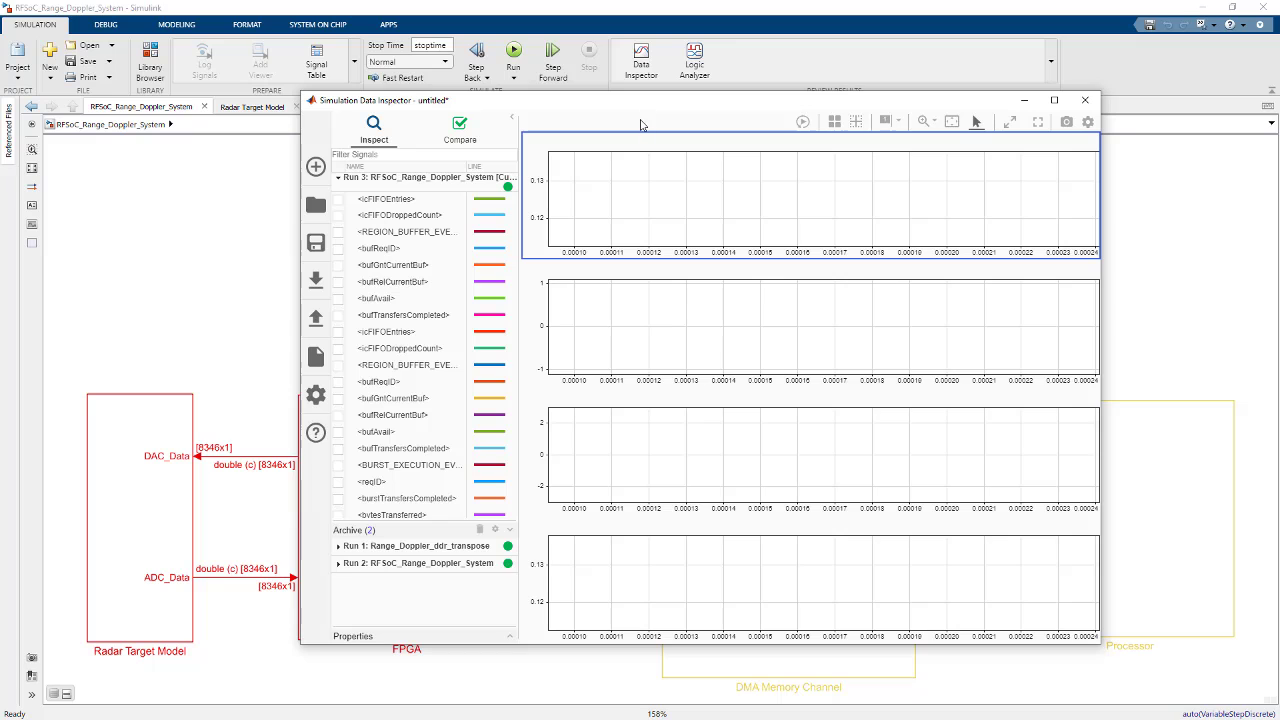
Plot data0Task, data1Task, data2Task and data3Task, one per subplot from top to bottom.
scroll(380, 440, "down", 4)
scroll(376, 457, "down", 2)
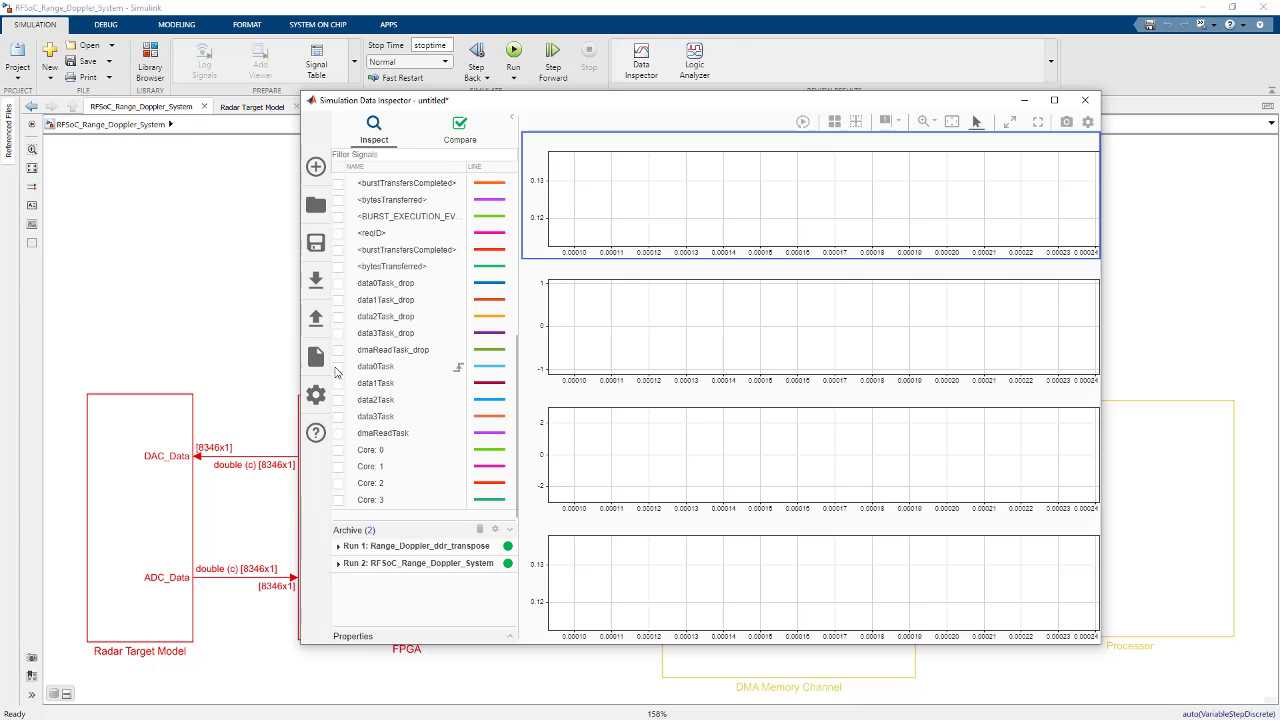
left_click(337, 369)
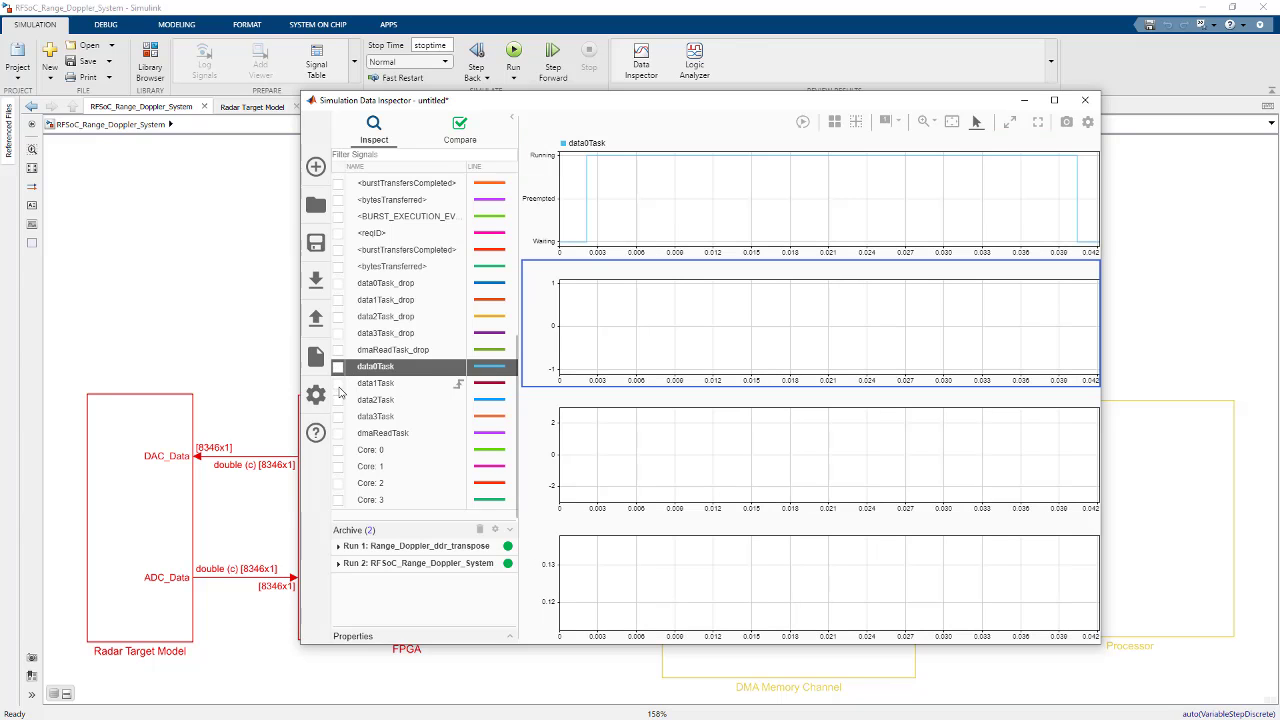
left_click(338, 385)
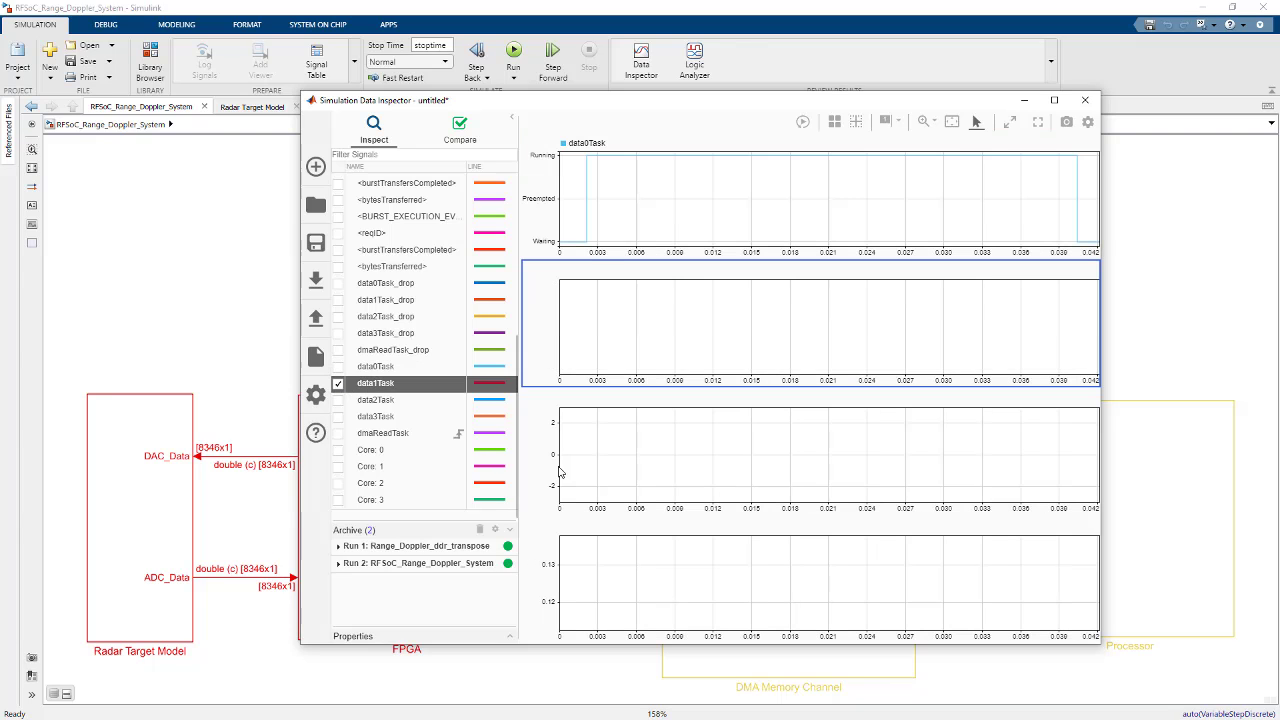
left_click(338, 400)
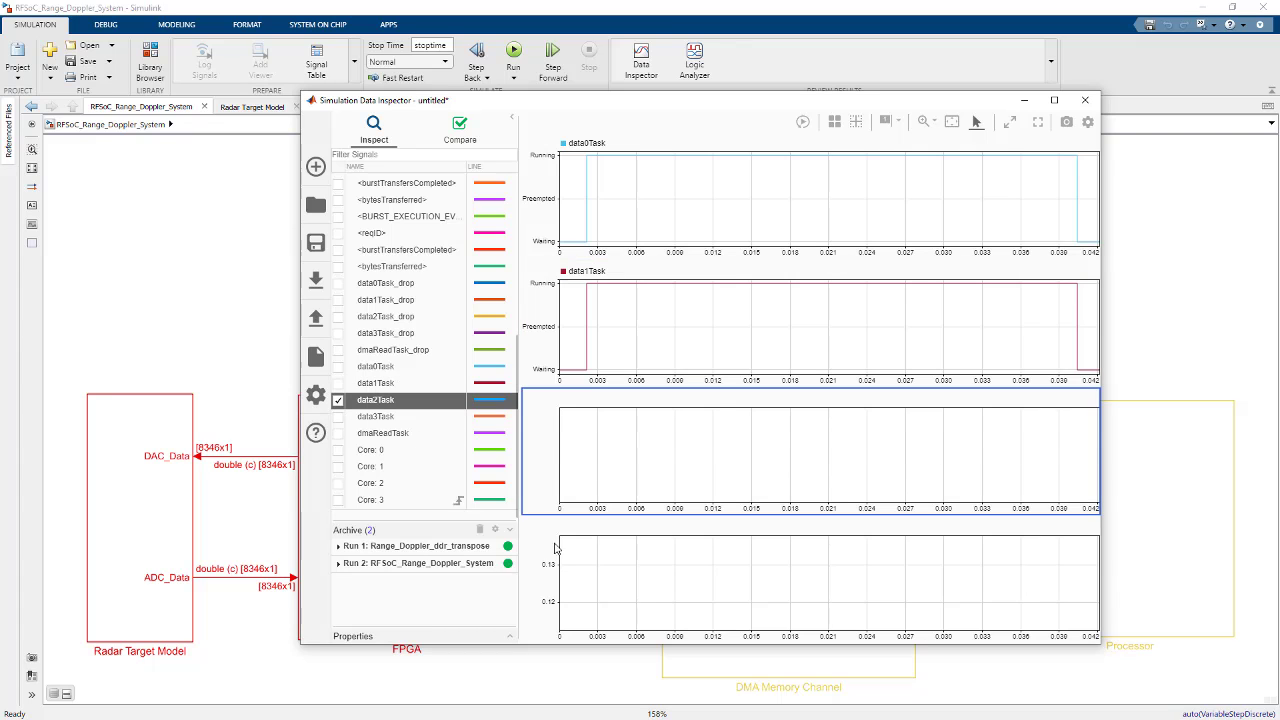
left_click(338, 417)
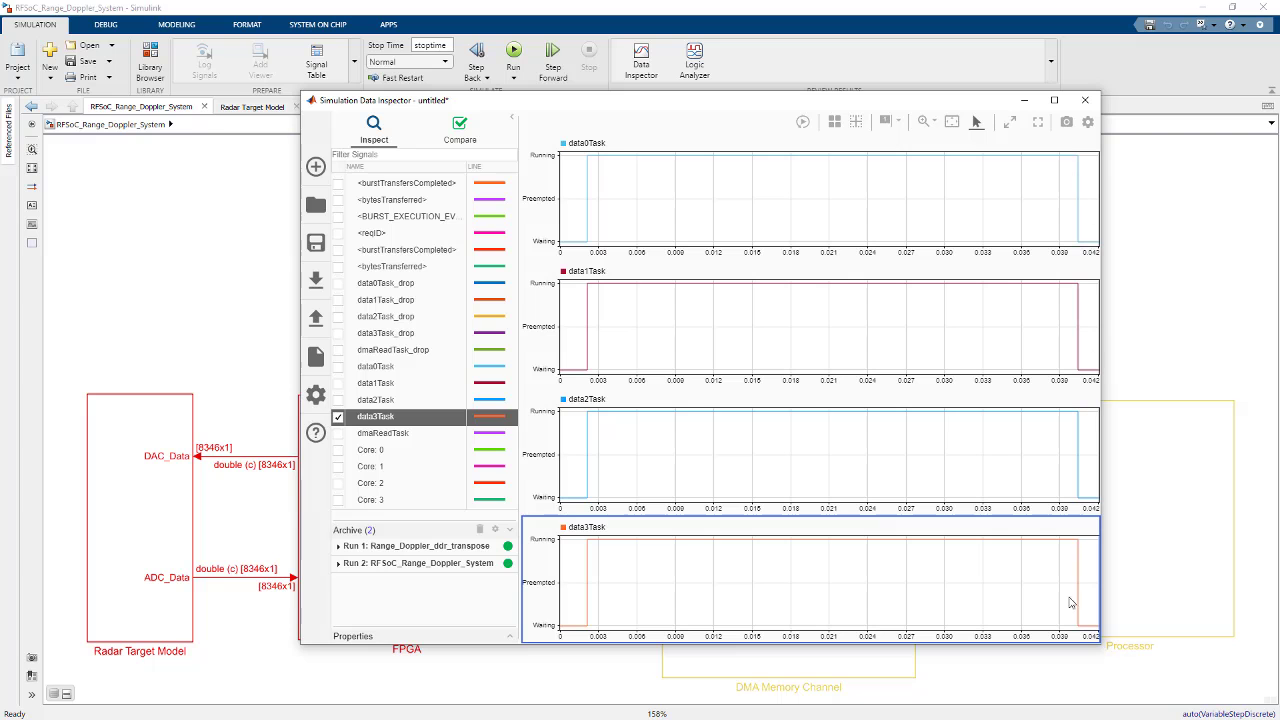
left_click_drag(909, 103, 989, 80)
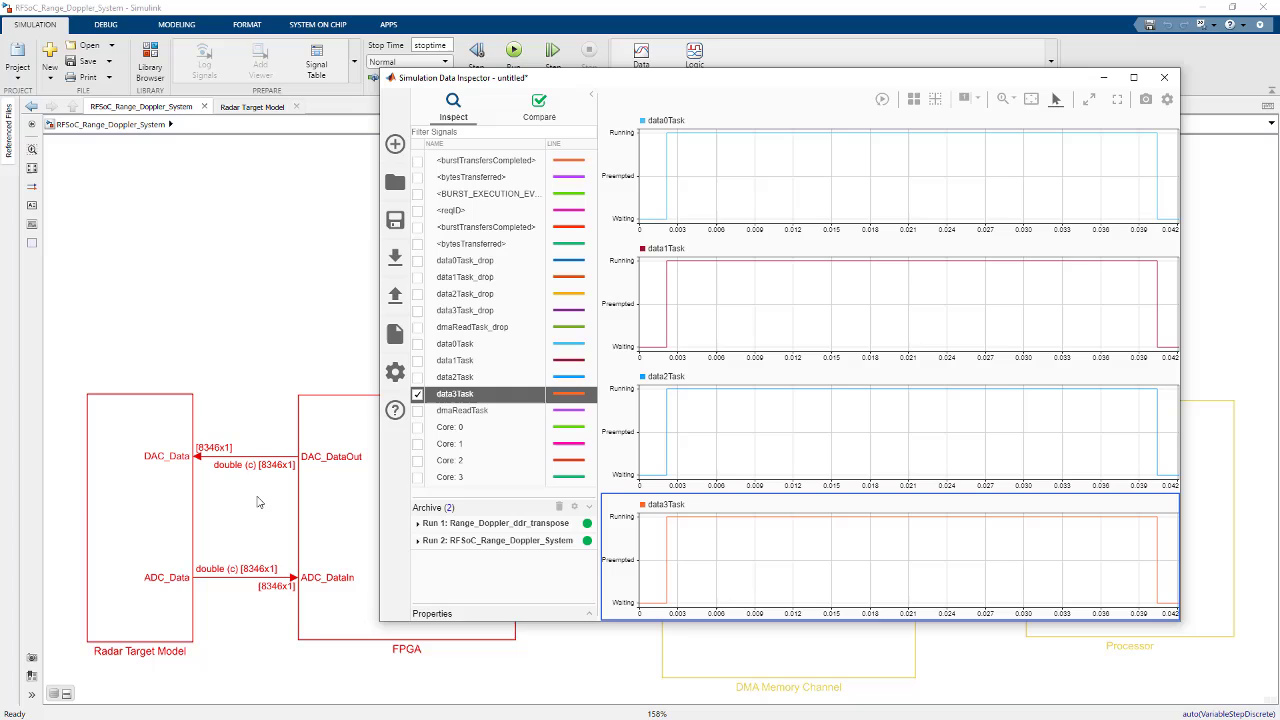